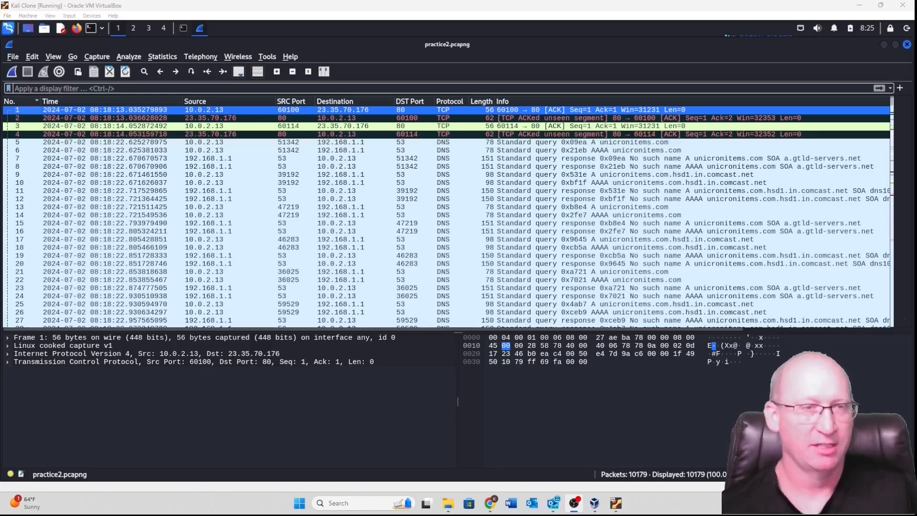
Step: Filter the capture to http traffic and sort the packets by their Info text to bring the GET requests together
click(132, 87)
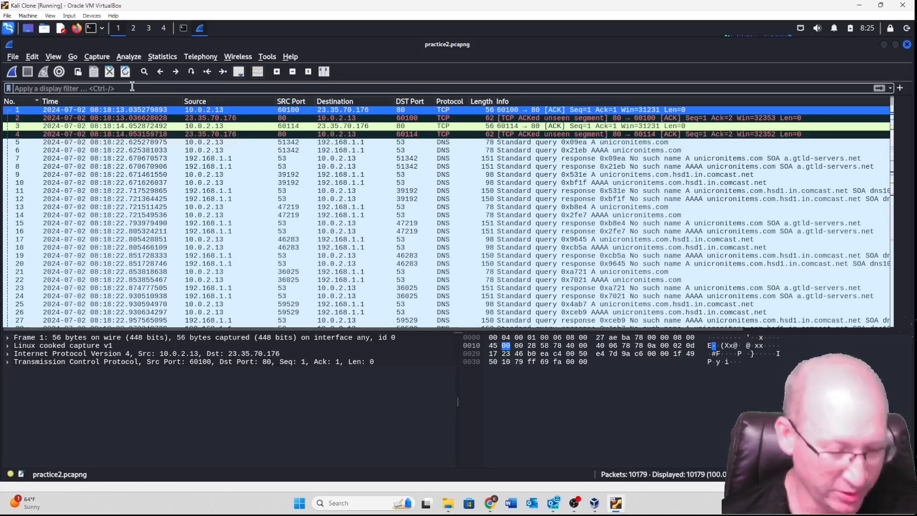
text(http)
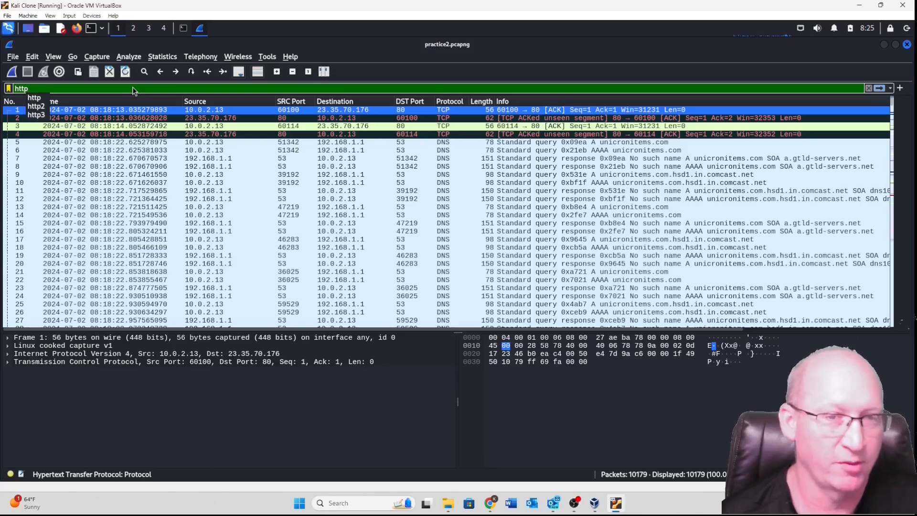
key(Return)
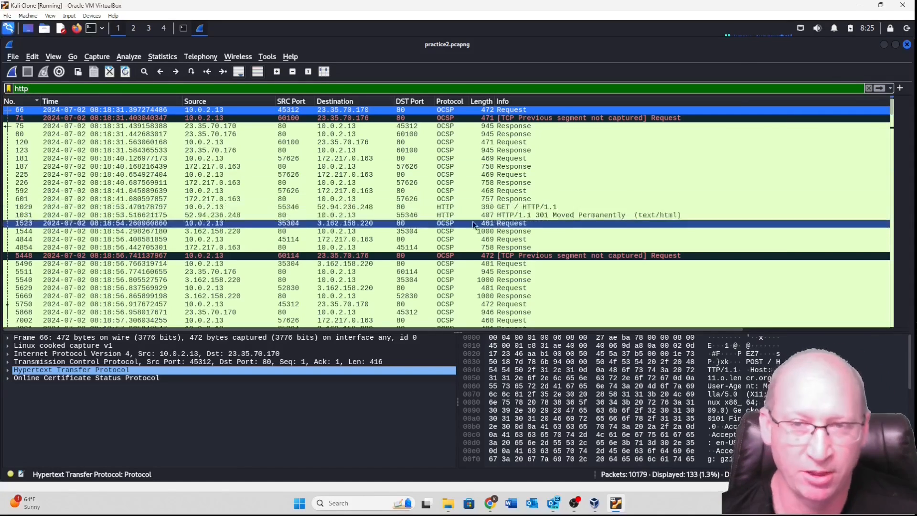
click(534, 101)
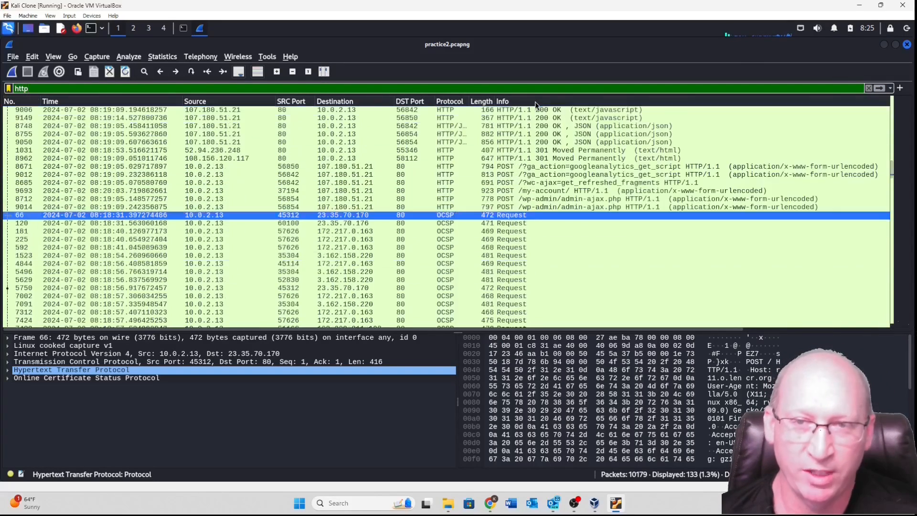
scroll(559, 254, up, 9)
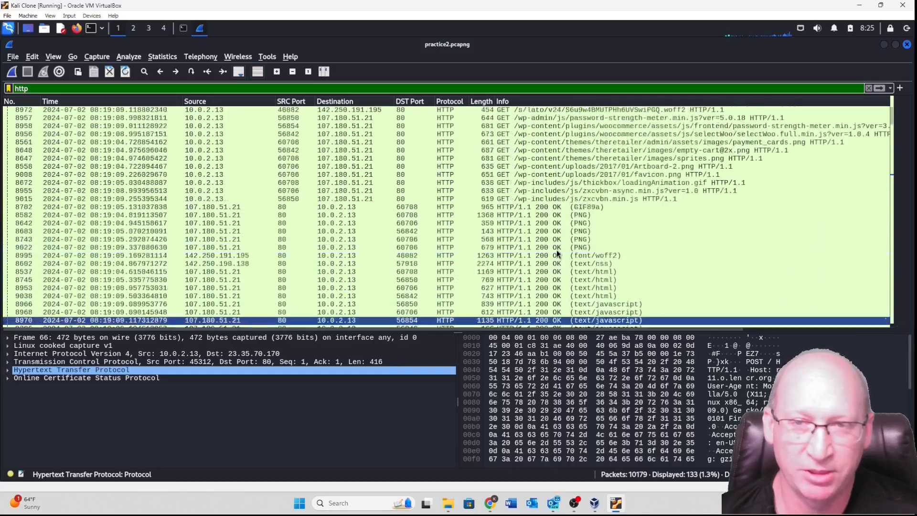
scroll(557, 250, up, 2)
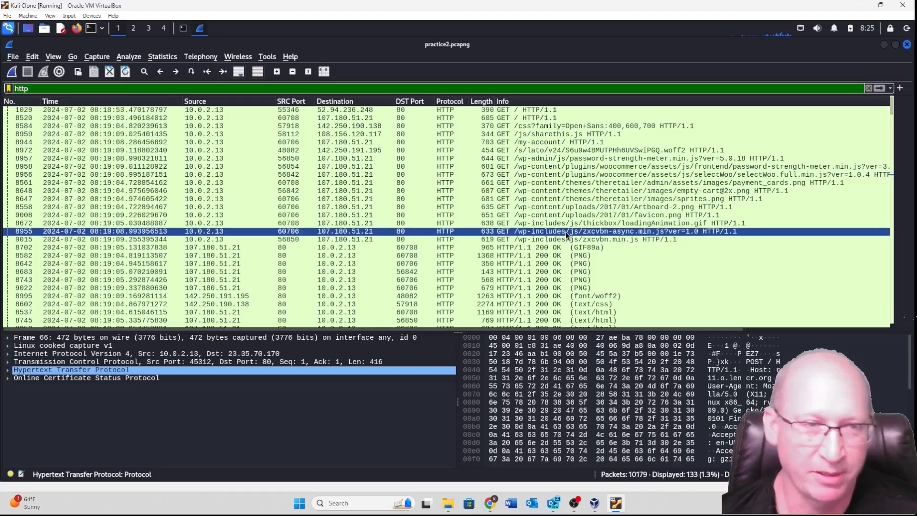
click(581, 194)
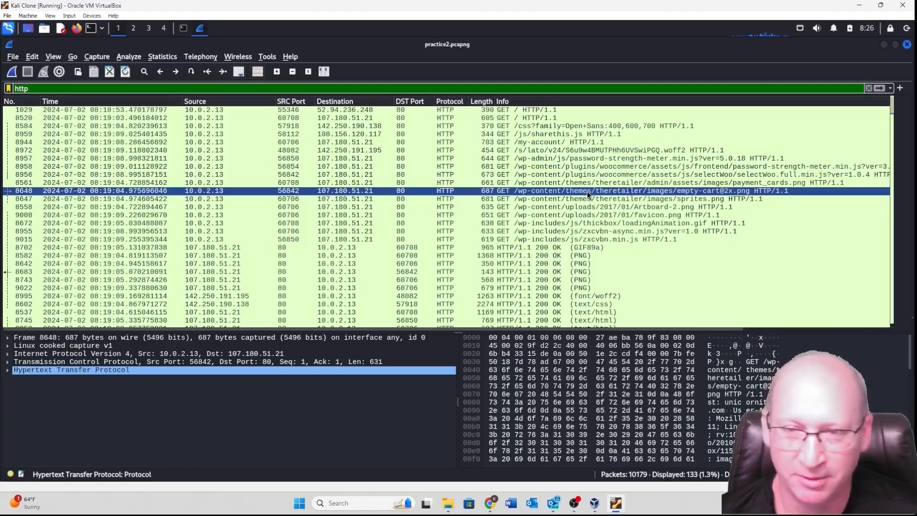
ctrl+click(586, 208)
ctrl+click(586, 208)
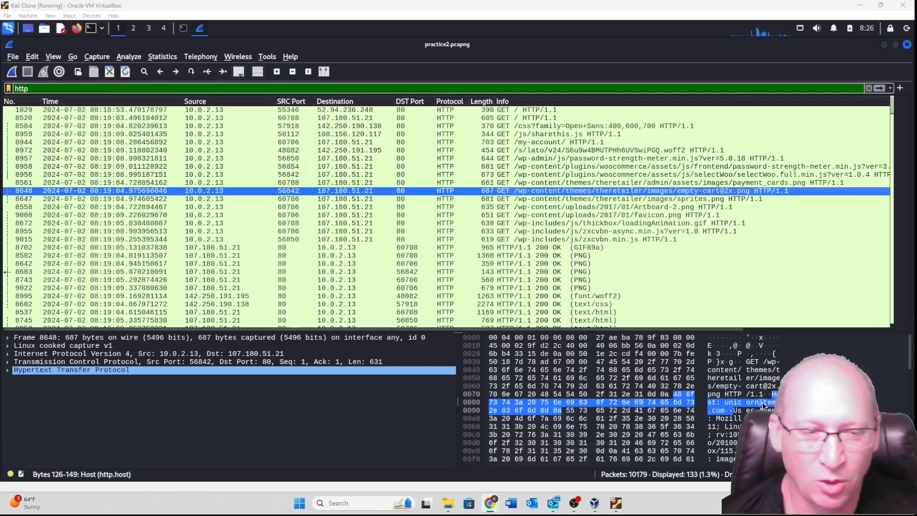
click(763, 410)
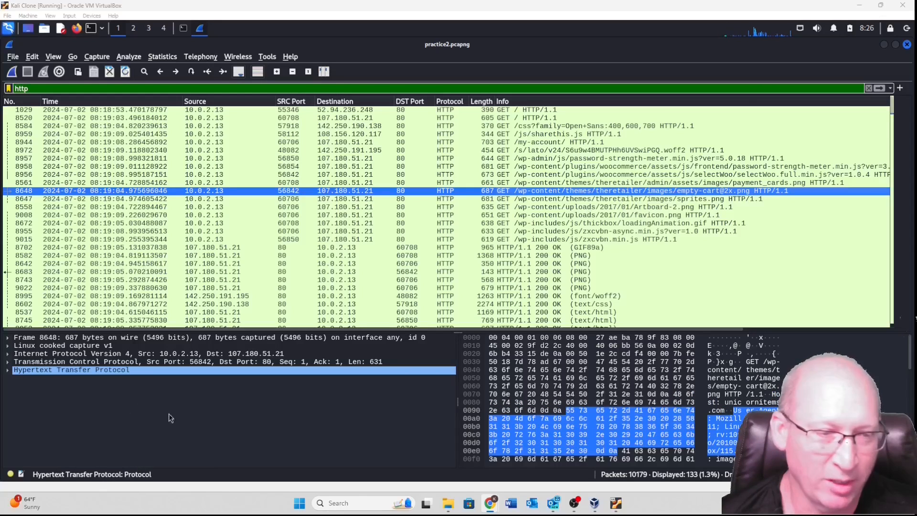
click(8, 371)
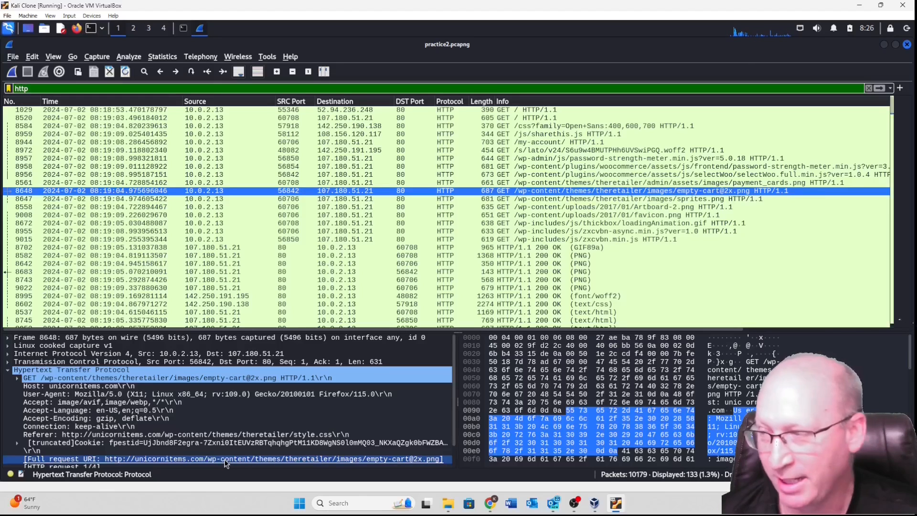
Step: Narrow the display filter to http.request, and extend it to http.request.full_uri
click(55, 88)
text(.request)
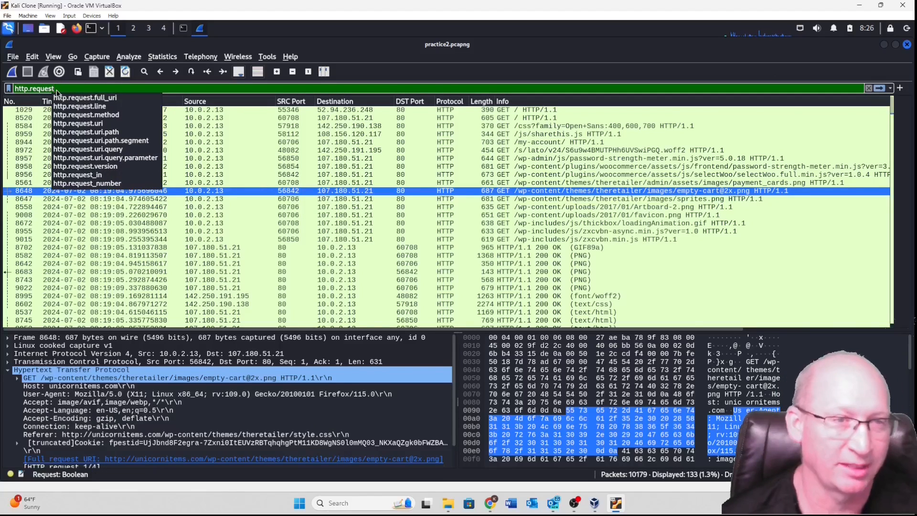
key(Return)
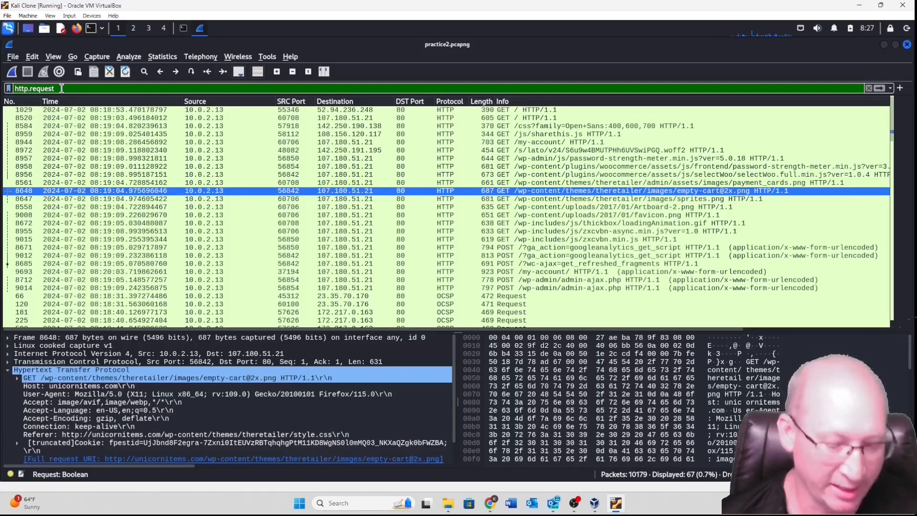
text(.)
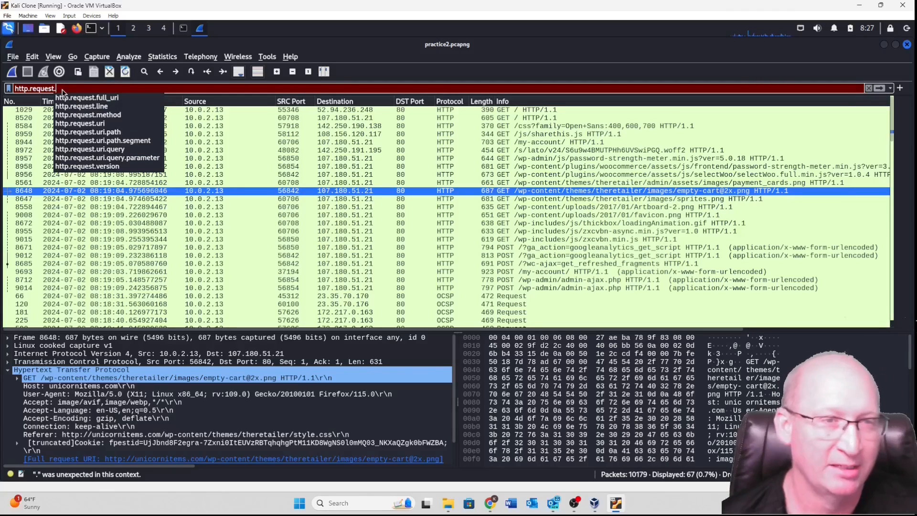
click(110, 99)
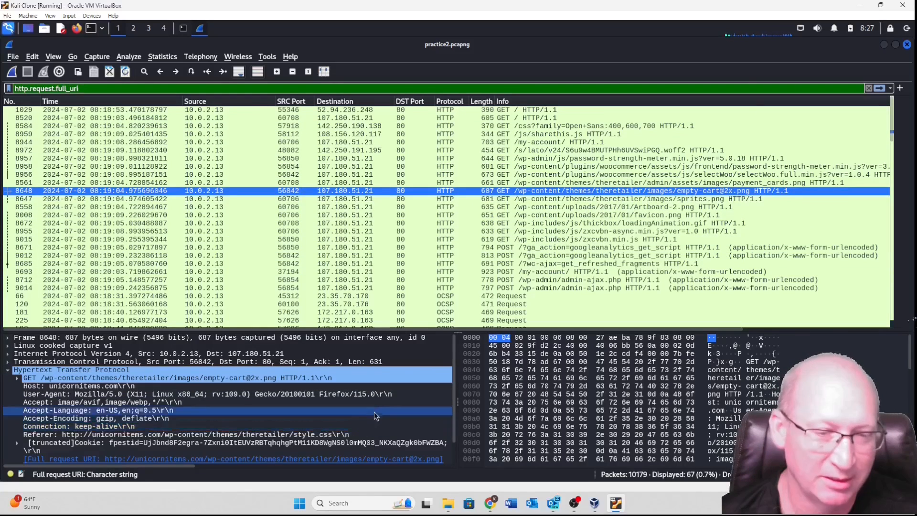
click(382, 403)
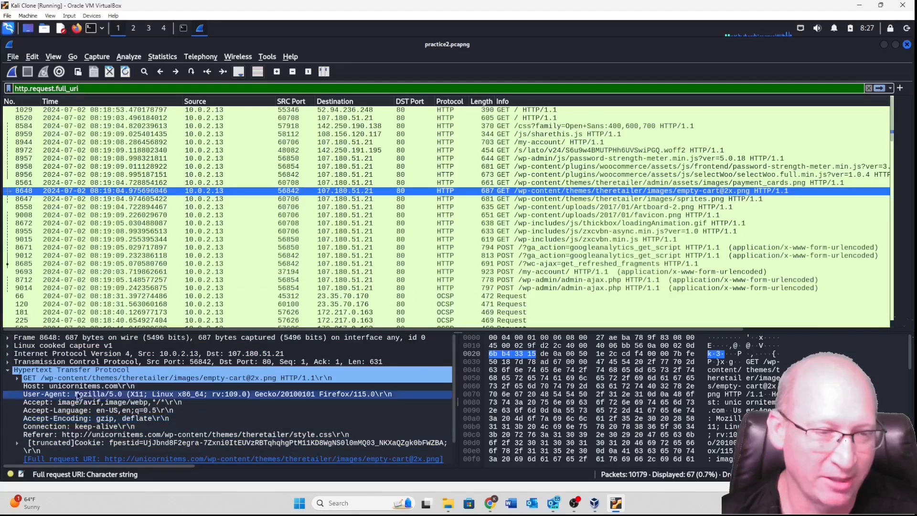
scroll(242, 418, down, 1)
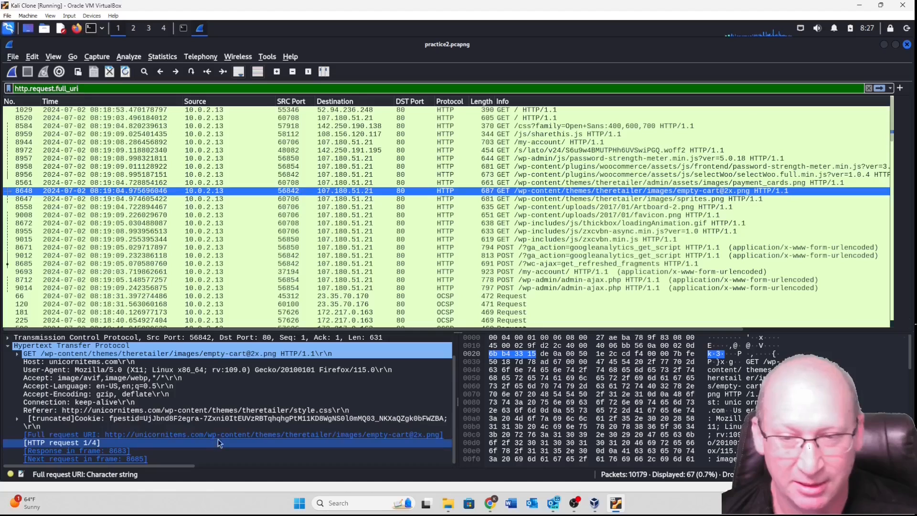
click(308, 435)
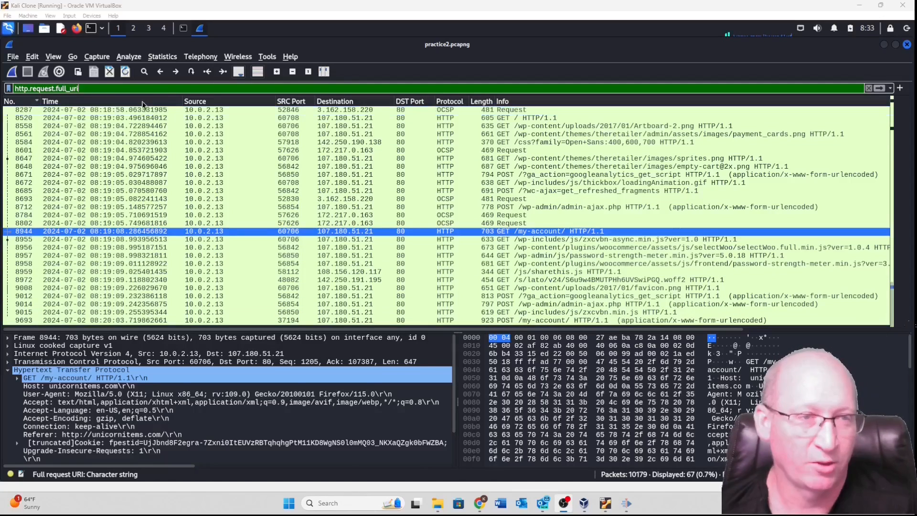
Step: Replace the display filter with http and apply it
drag(80, 89, 10, 91)
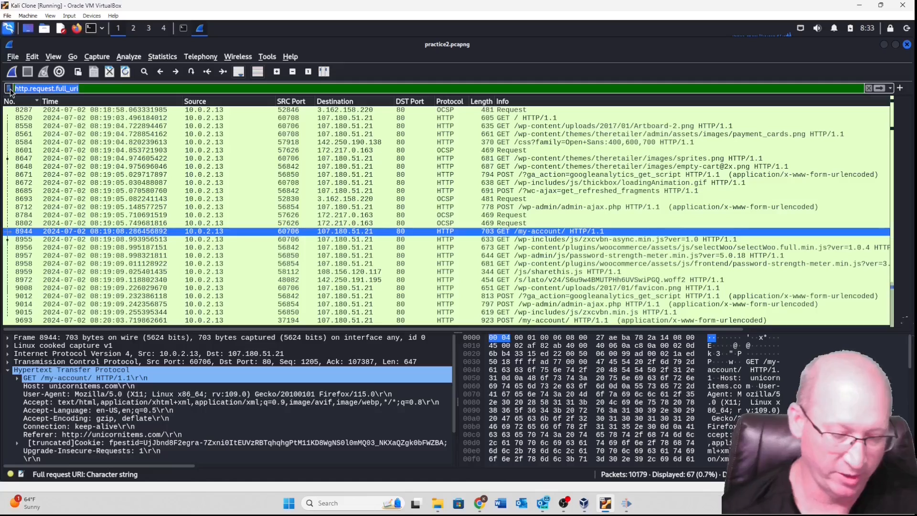
text(http)
key(Return)
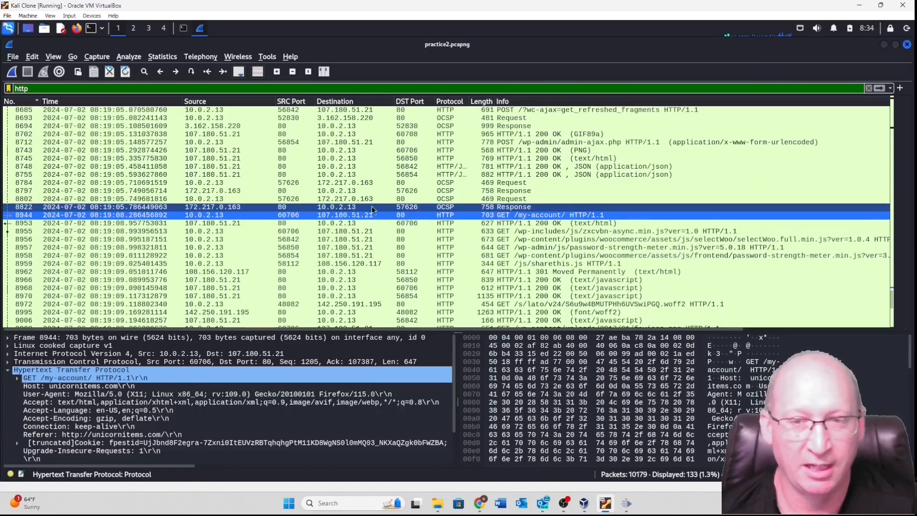
Step: Follow the TCP stream of the GET /my-account/ packet and close the stream window, keeping its stream filter
right_click(500, 217)
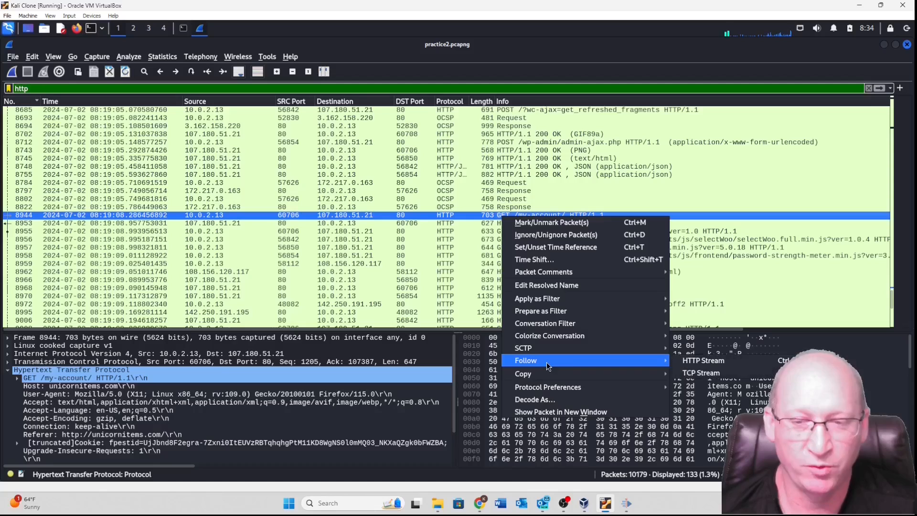
mouse_move(546, 361)
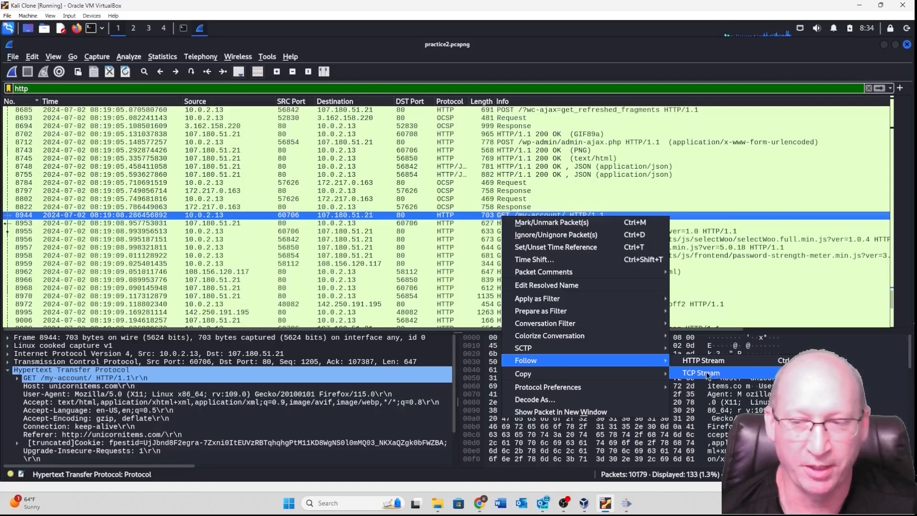
click(700, 373)
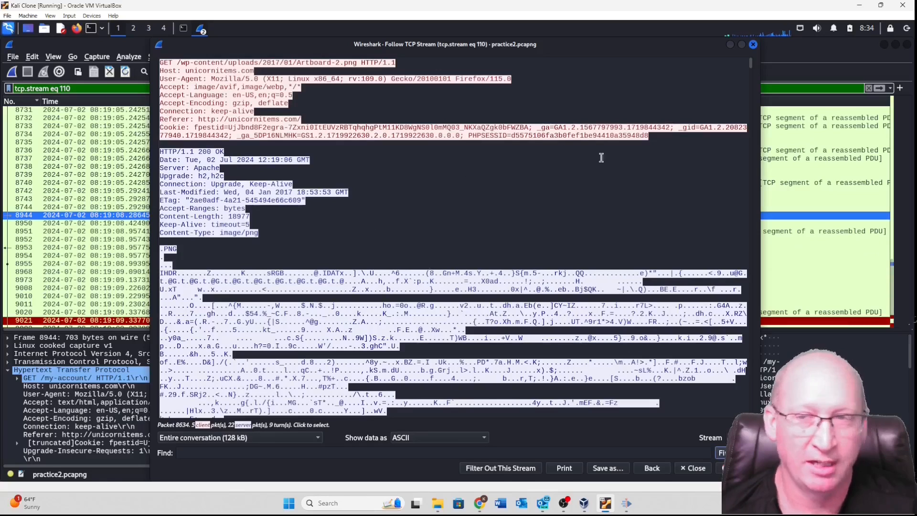
click(753, 45)
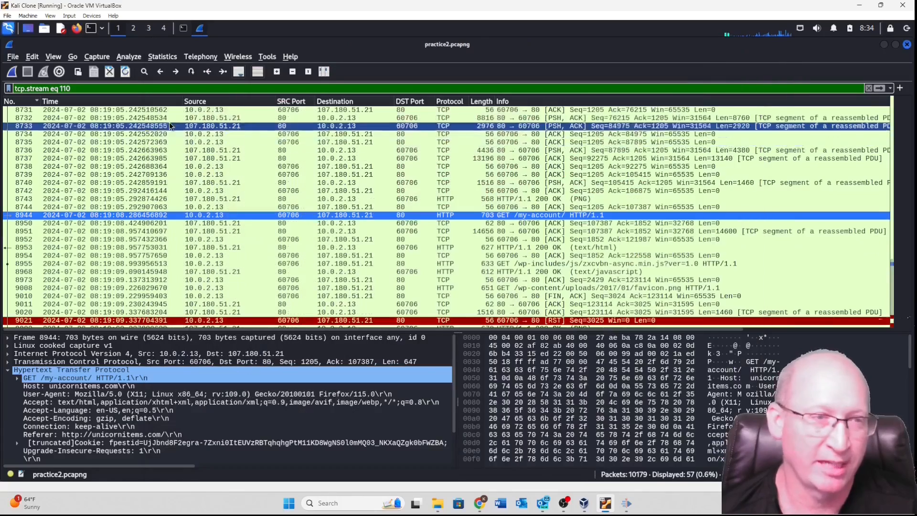
Step: Sort the filtered stream by packet number in ascending order and go to its first packets
click(19, 102)
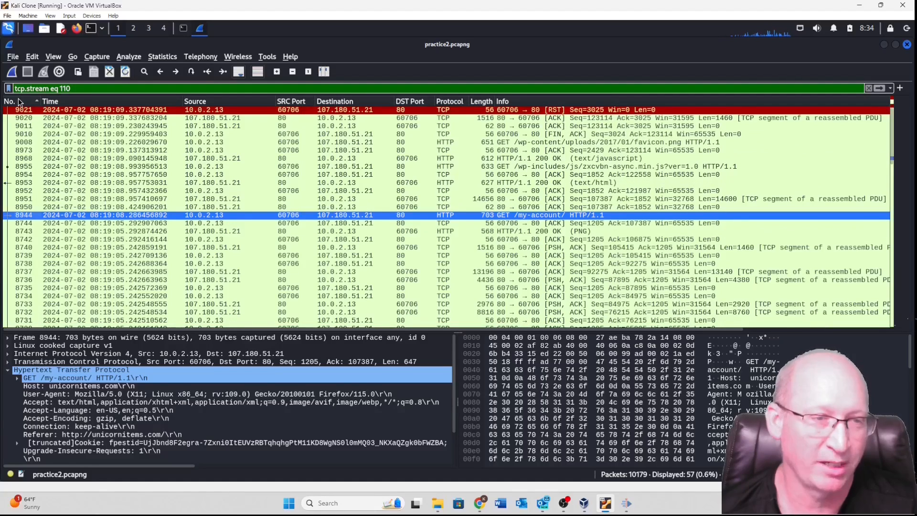
click(19, 103)
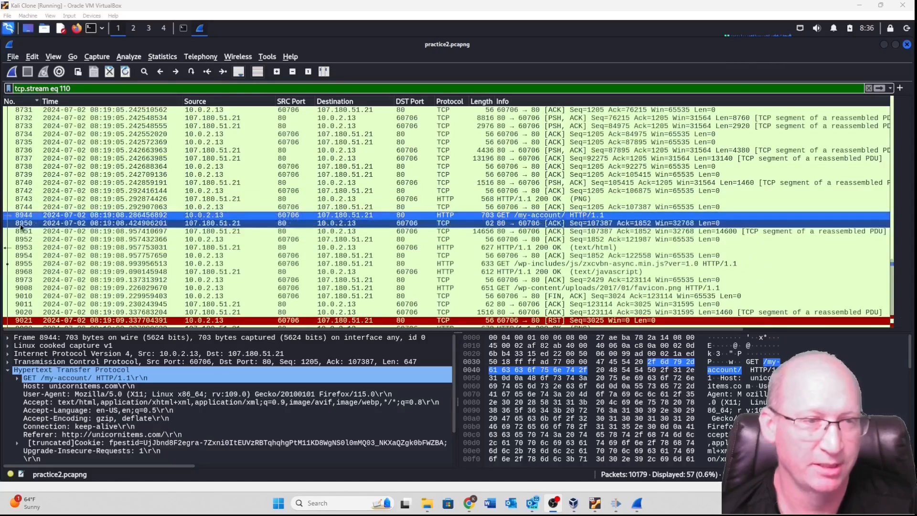
scroll(16, 209, up, 1)
scroll(16, 209, up, 4)
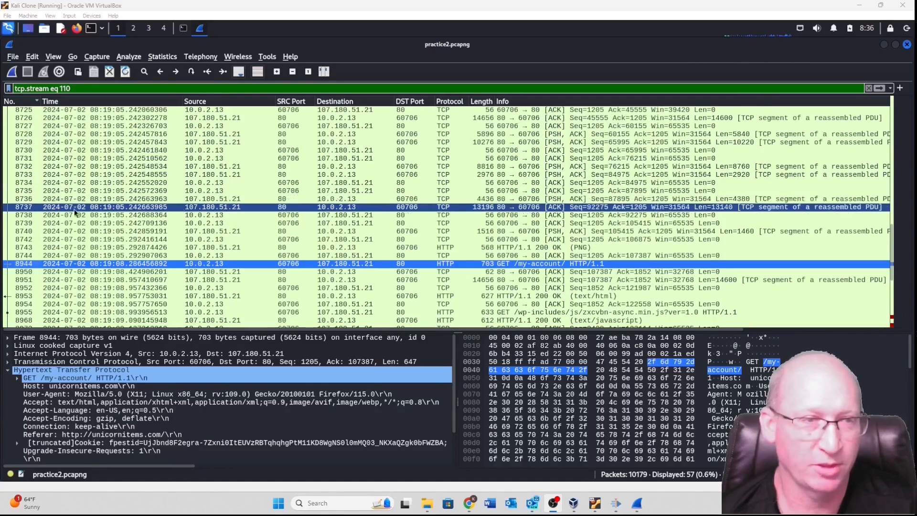
scroll(40, 213, up, 4)
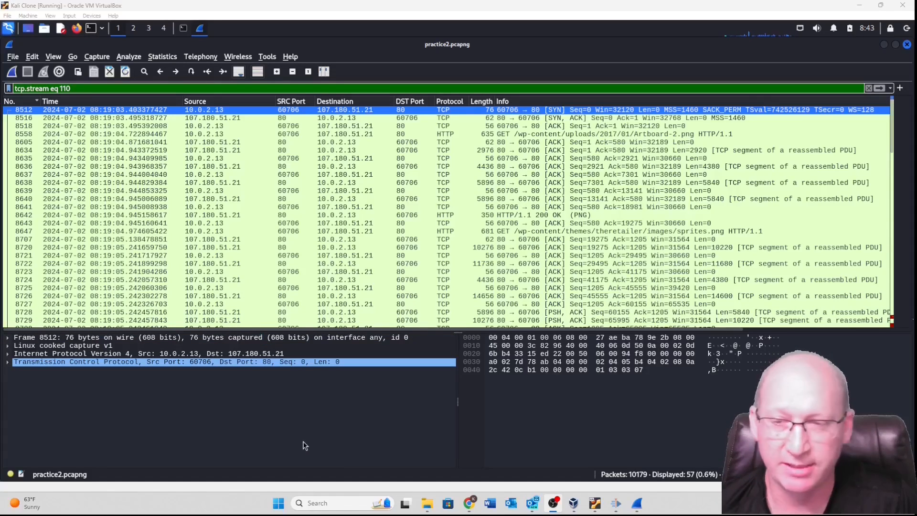
Step: Expand the Transmission Control Protocol details of the SYN packet and inspect its sequence number and flags
click(68, 365)
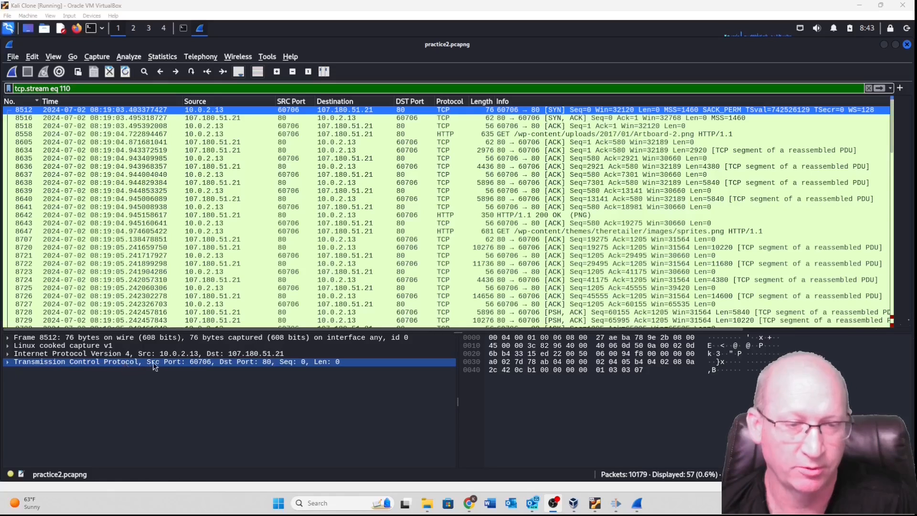
click(9, 363)
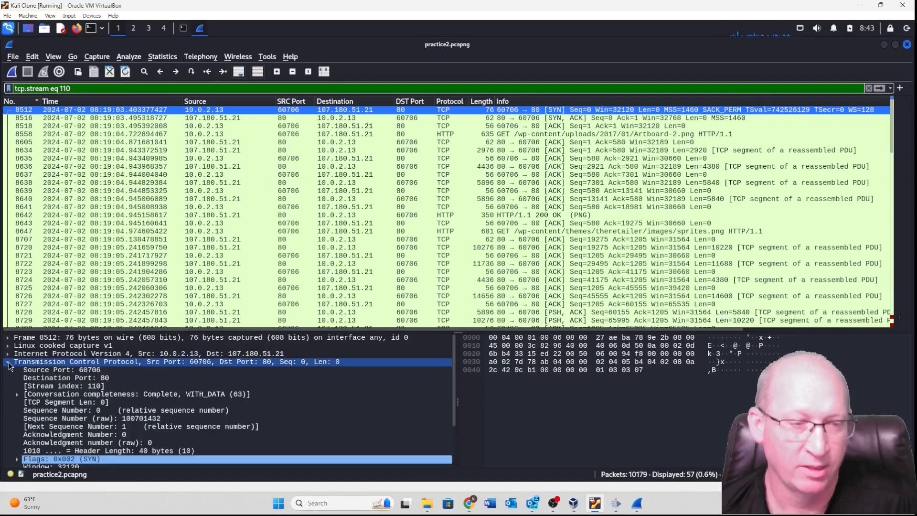
click(39, 411)
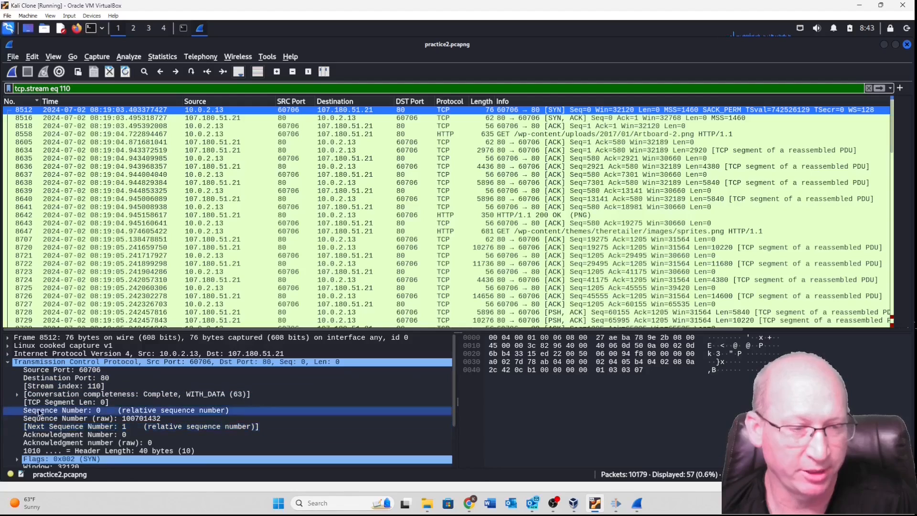
click(105, 412)
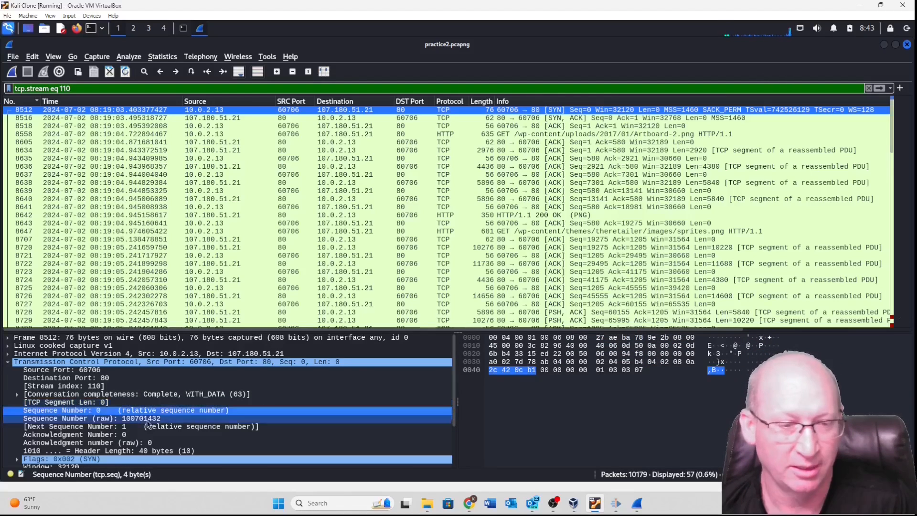
click(171, 410)
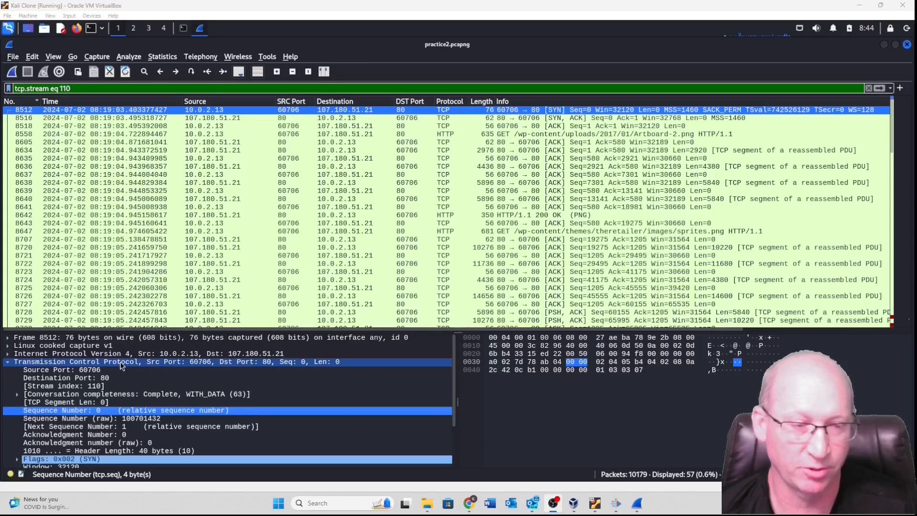
click(61, 462)
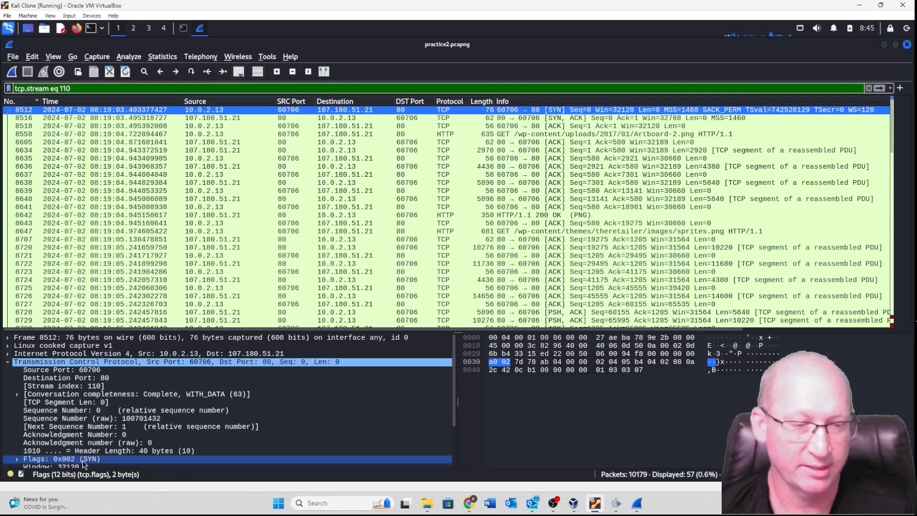
Step: Inspect the TCP details of the SYN, ACK reply and the following ACK packet of the handshake
click(554, 119)
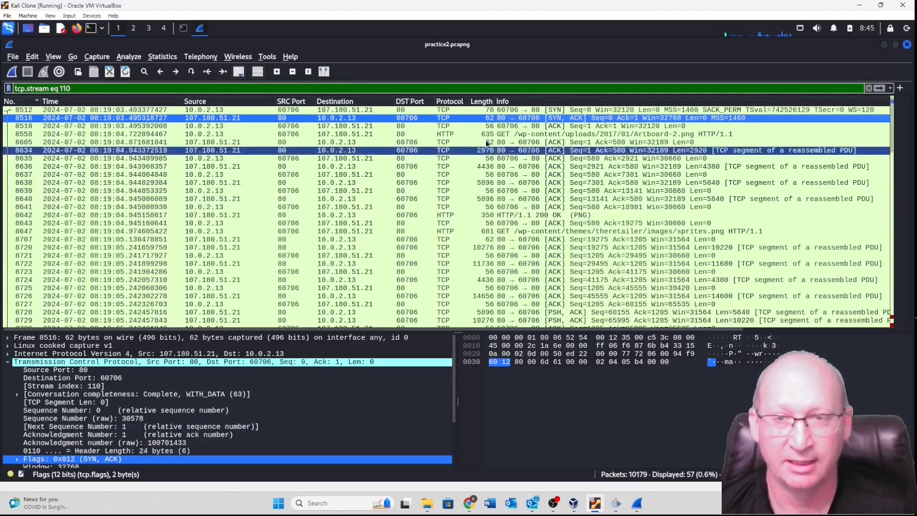
click(509, 126)
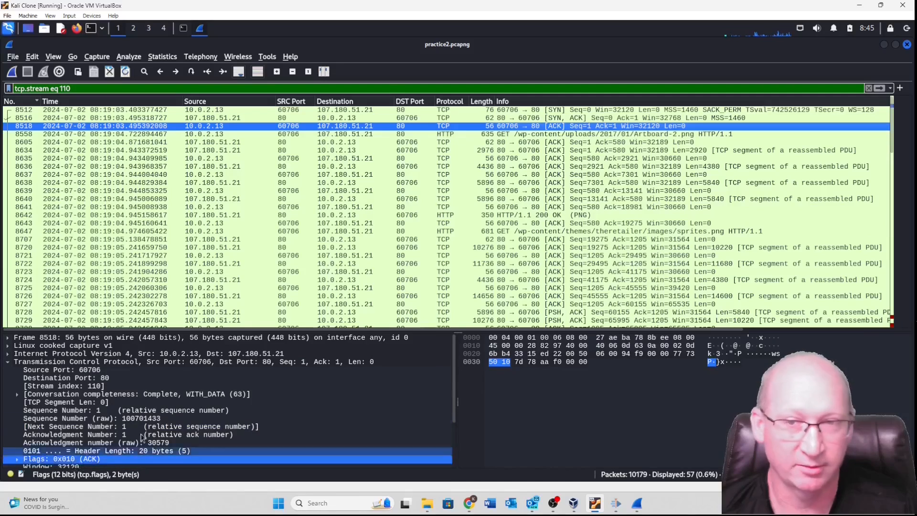
Step: Inspect the TCP window, calculated window size and TCP payload of the GET packet for Artboard-2.png
click(555, 135)
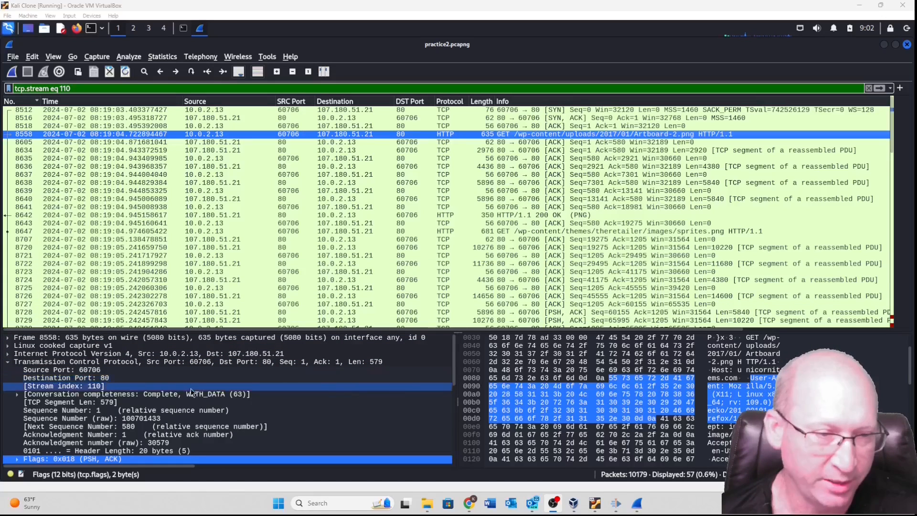
scroll(254, 393, down, 3)
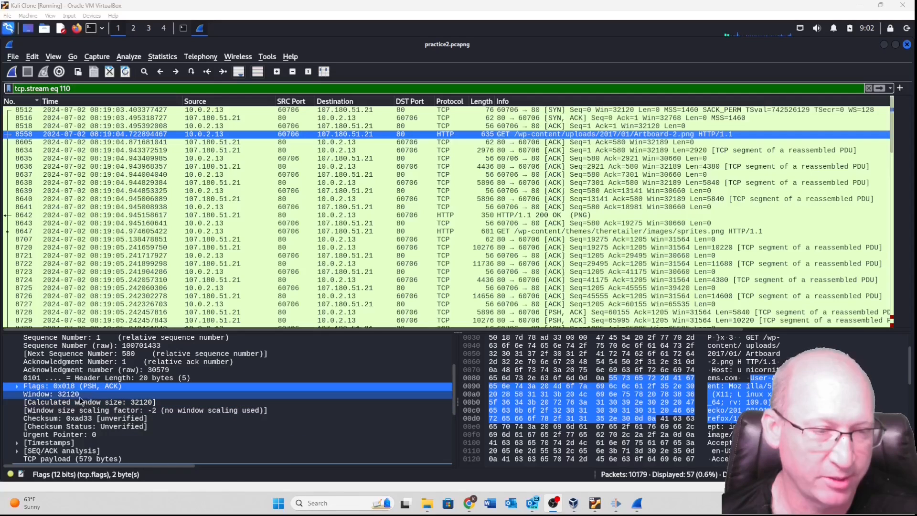
click(68, 394)
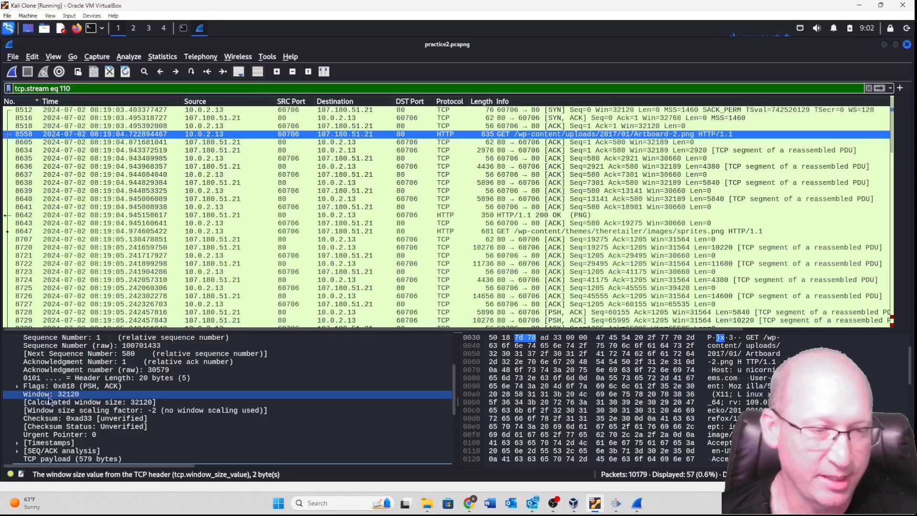
click(119, 403)
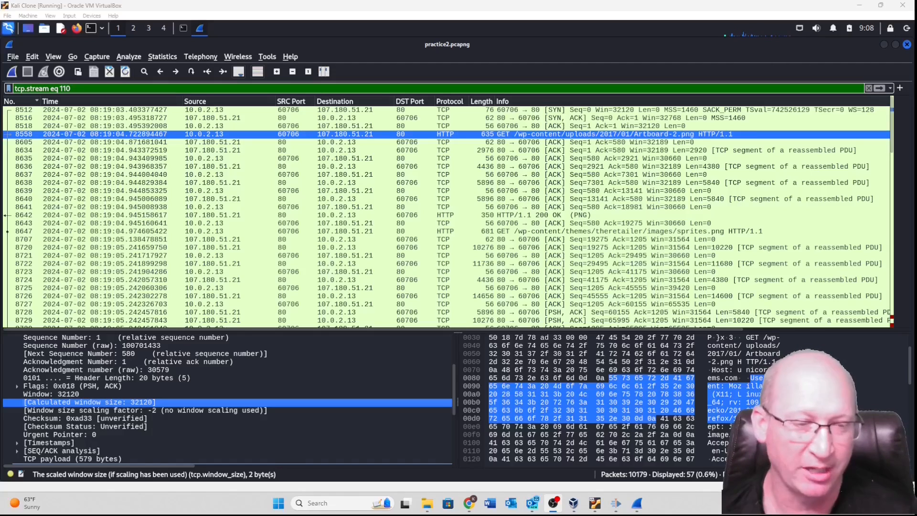
click(45, 458)
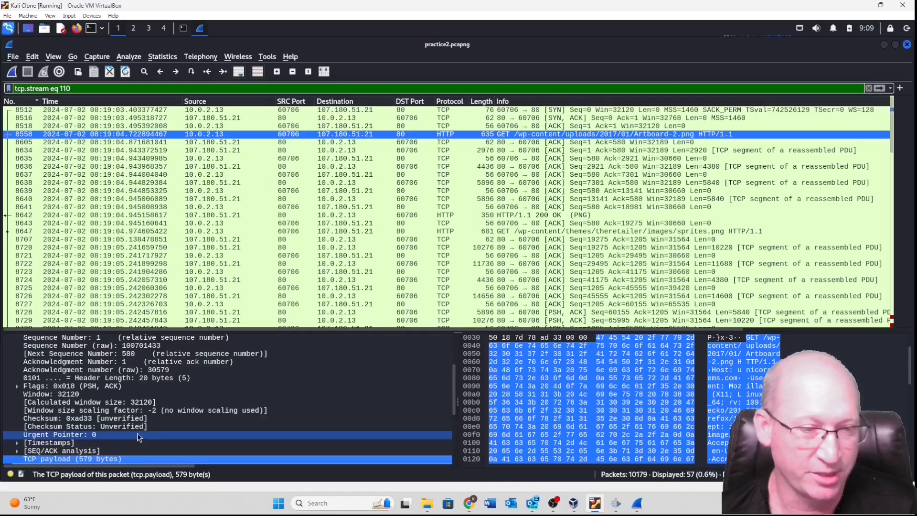
Step: Inspect the GET packet's TCP header length and its IPv4 header length and total length
click(144, 380)
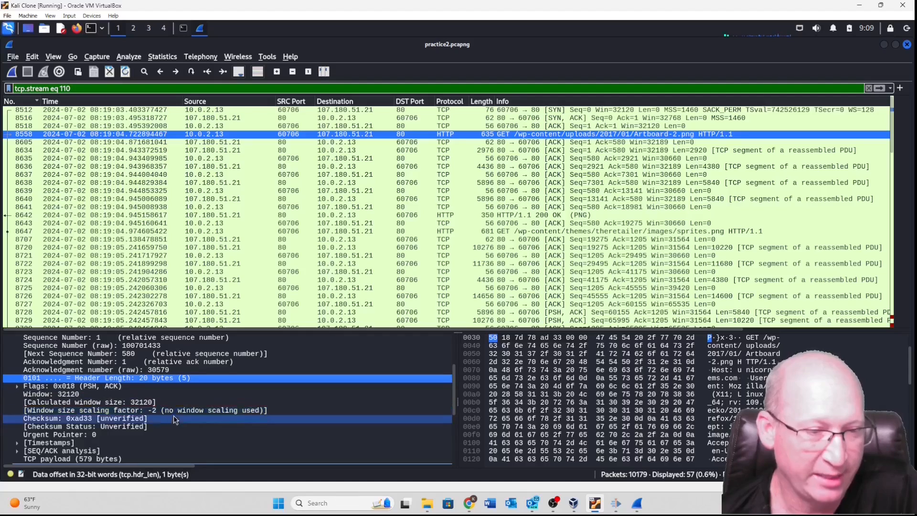
scroll(135, 412, up, 2)
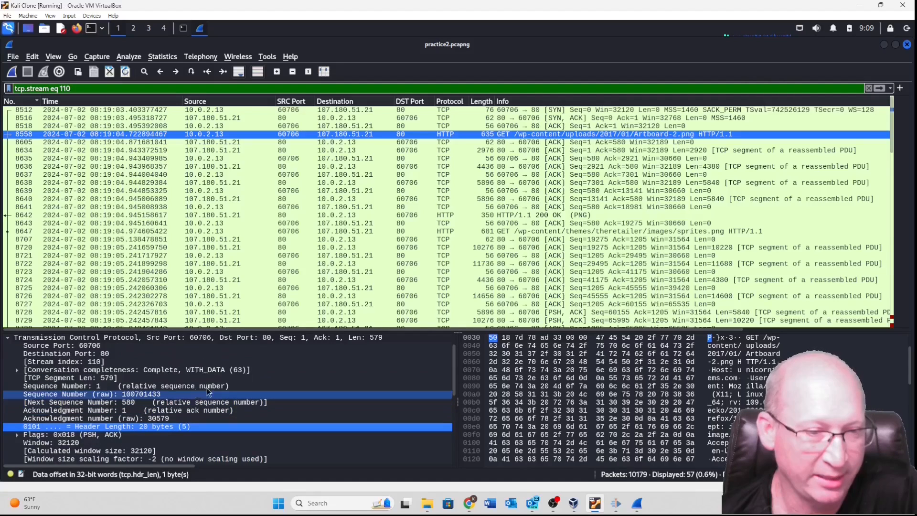
scroll(129, 388, up, 1)
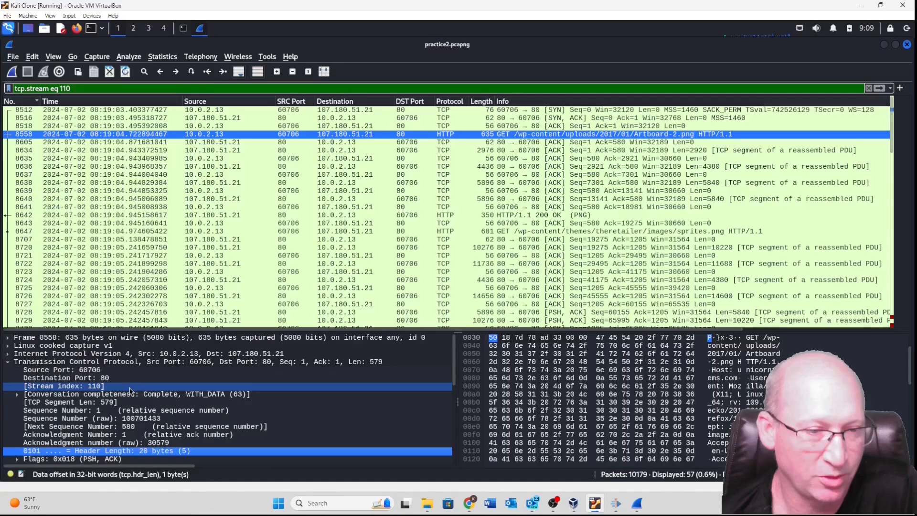
click(8, 353)
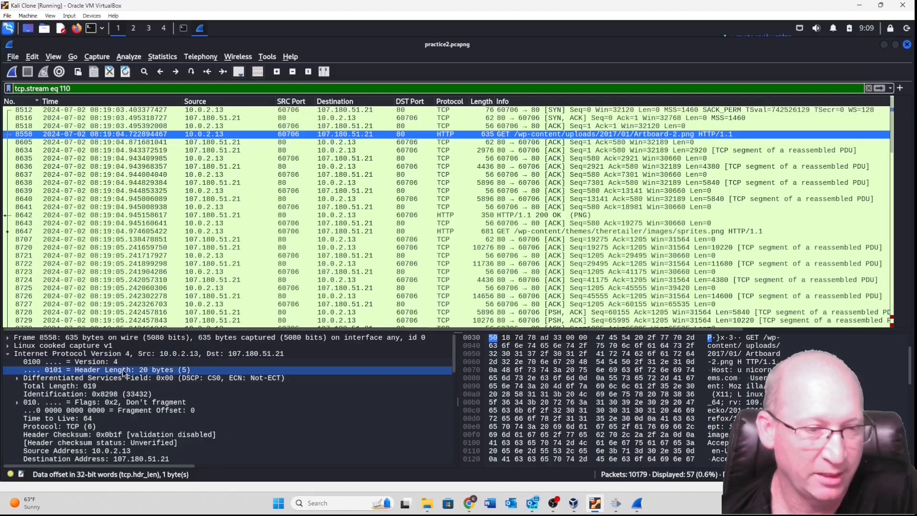
click(97, 371)
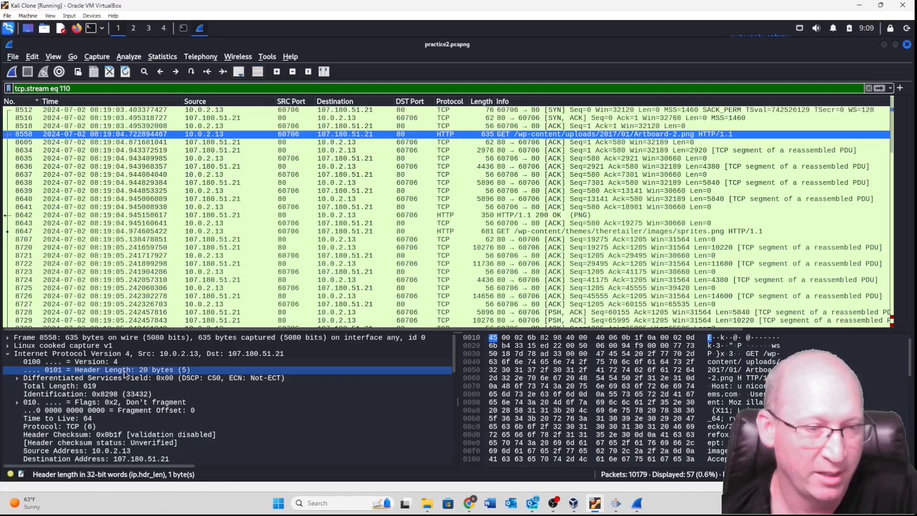
click(78, 387)
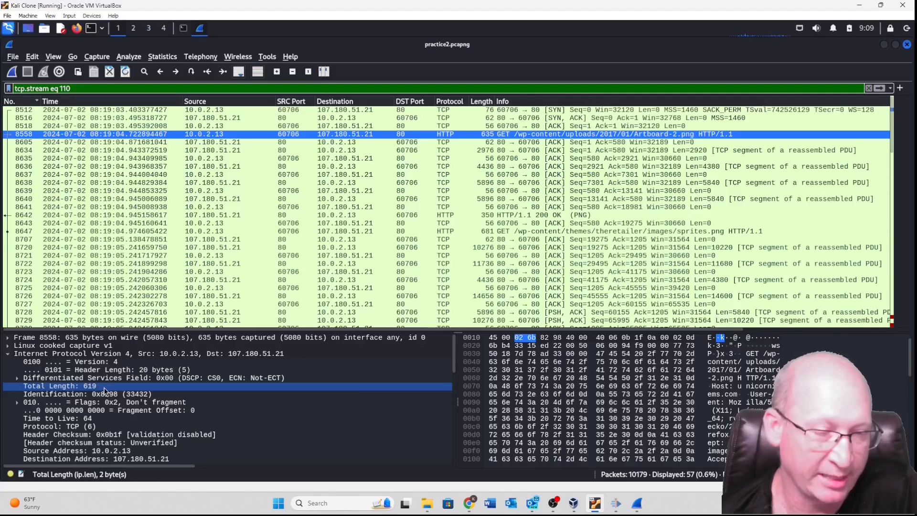
Step: Collapse the IPv4 details and inspect the TCP payload of the Artboard-2.png GET packet again
click(7, 354)
scroll(134, 405, down, 3)
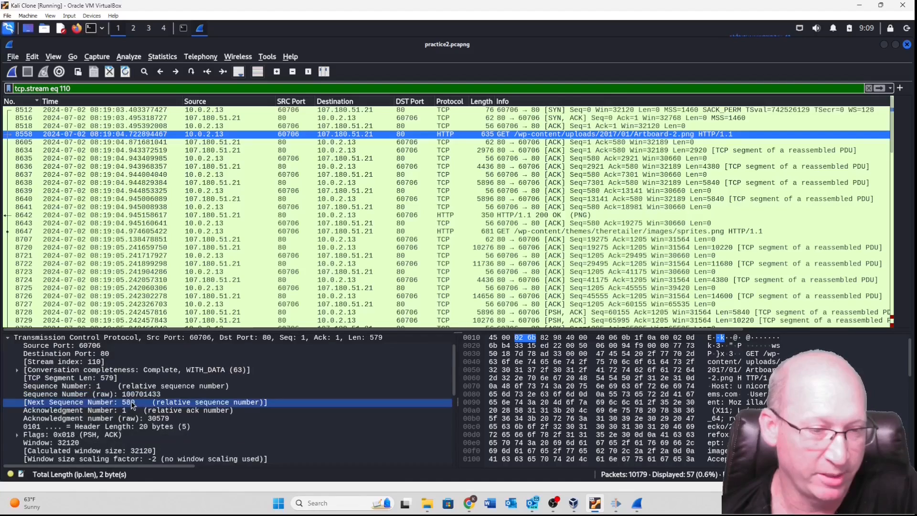
scroll(134, 405, down, 3)
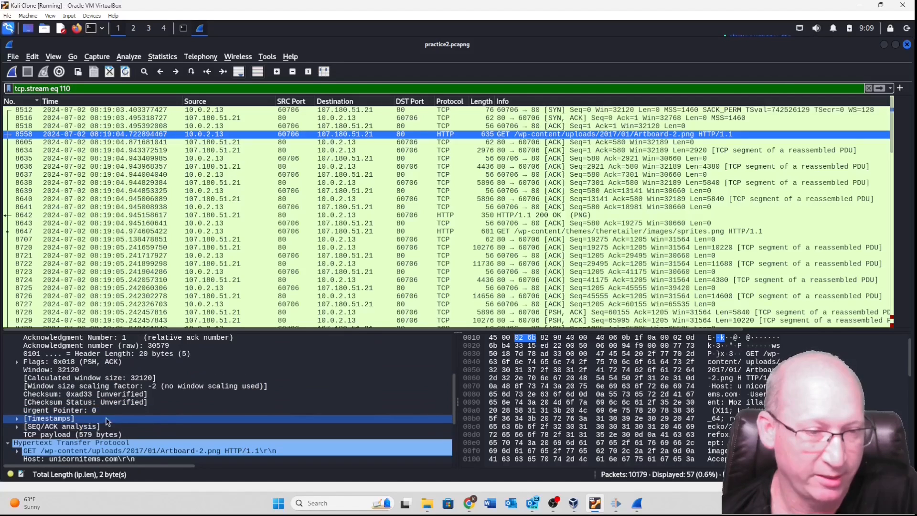
scroll(143, 419, up, 3)
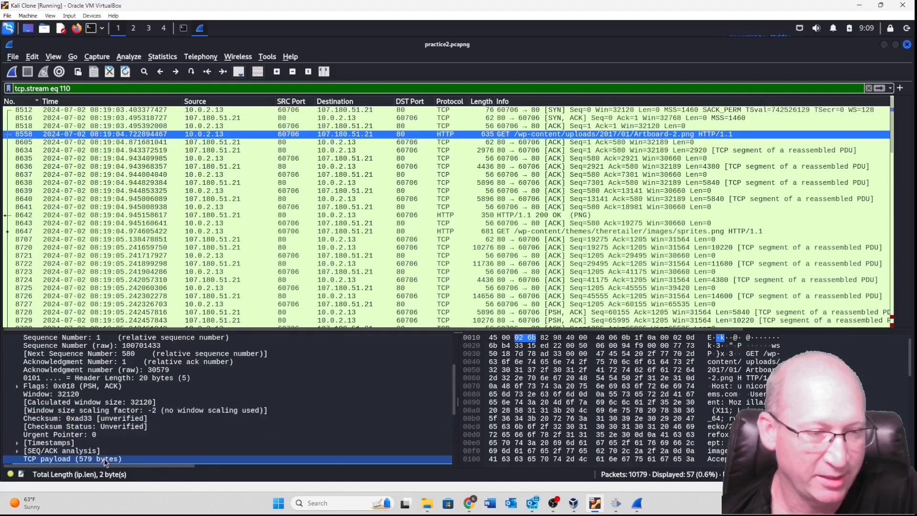
click(115, 459)
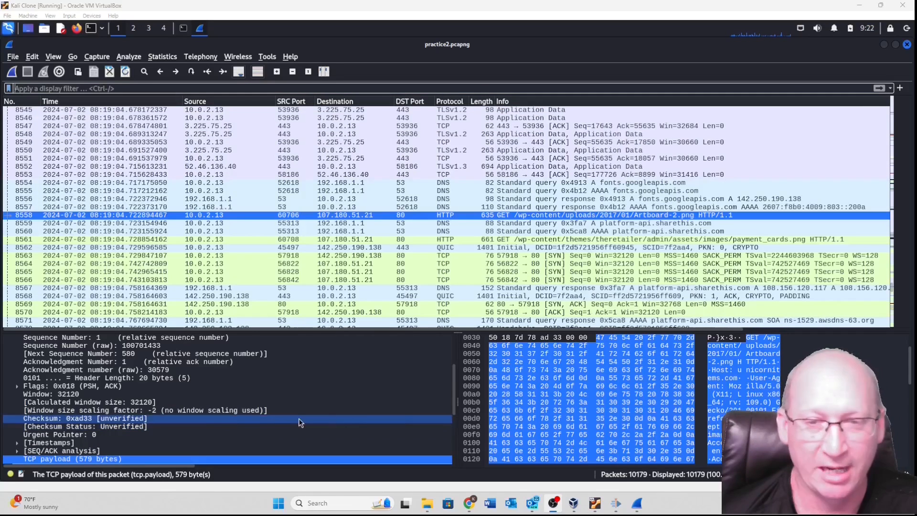
Step: Filter the whole capture with the display filter http
click(417, 397)
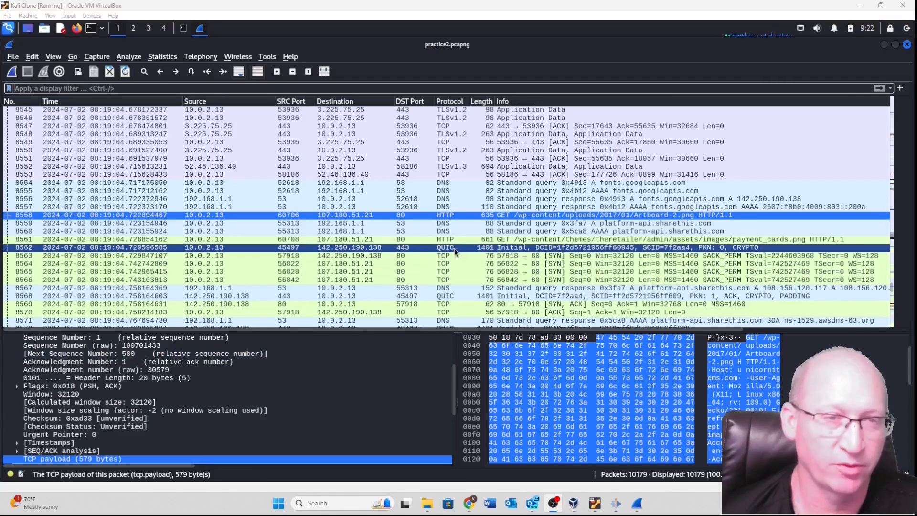
click(100, 88)
text(http)
key(Return)
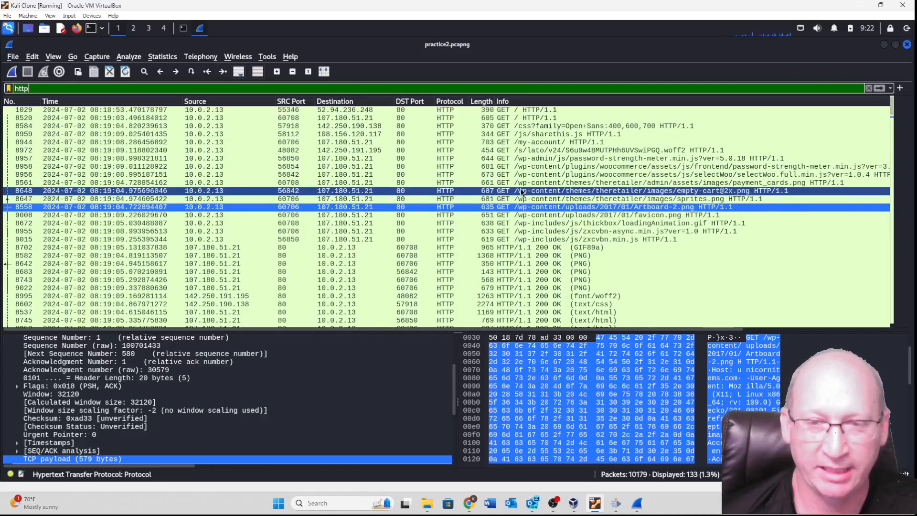
Step: Follow the HTTP stream of POST packet 8671, which requests /?ga_action=googleanalytics_get_script
scroll(522, 192, down, 5)
scroll(511, 237, down, 2)
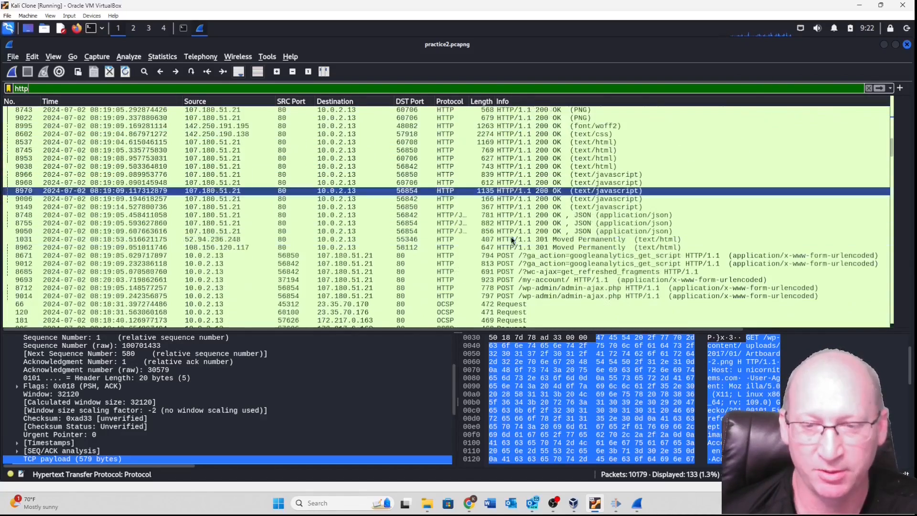
click(553, 256)
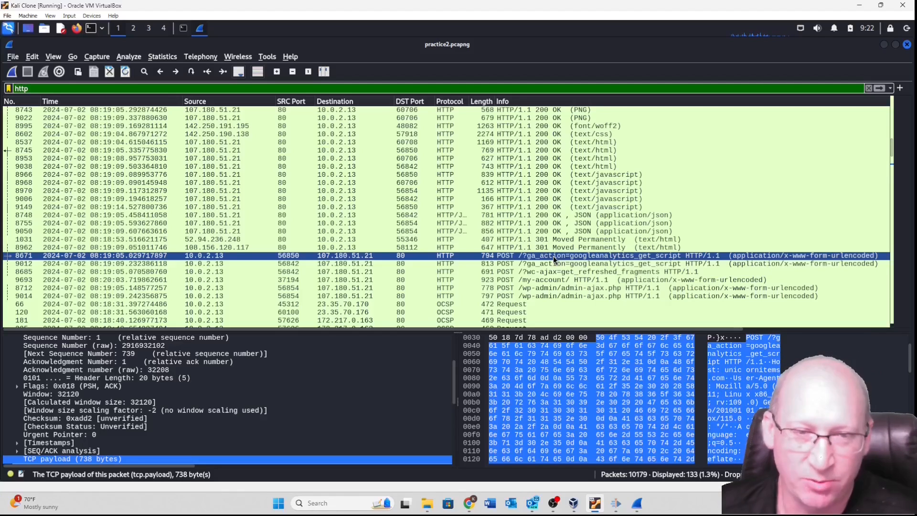
ctrl+click(357, 266)
click(213, 259)
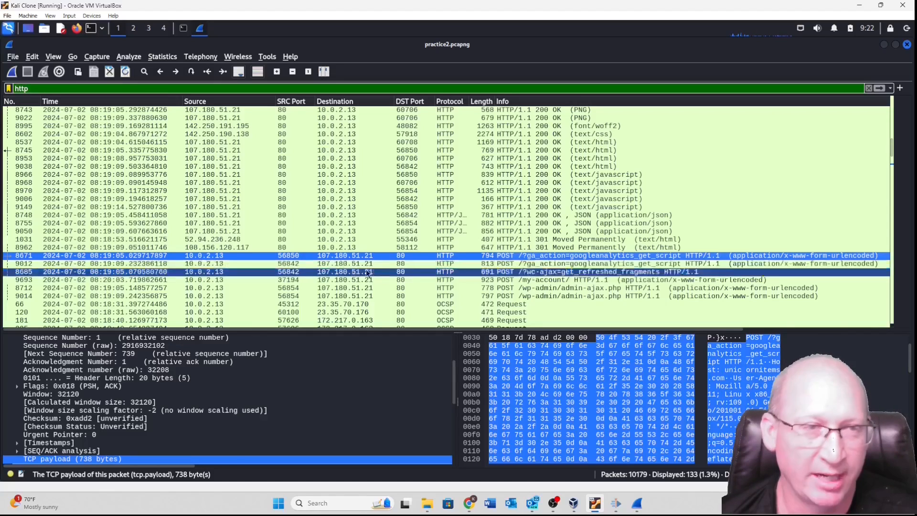
right_click(256, 254)
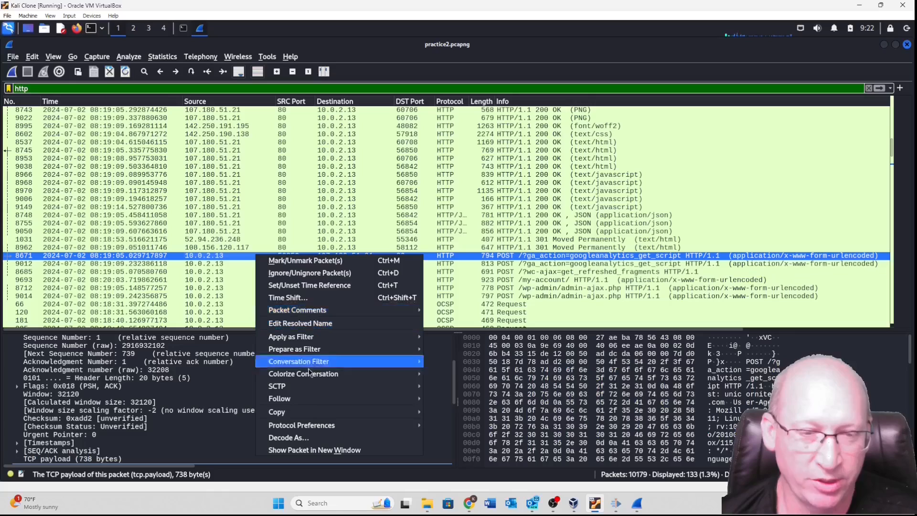
mouse_move(301, 399)
click(448, 400)
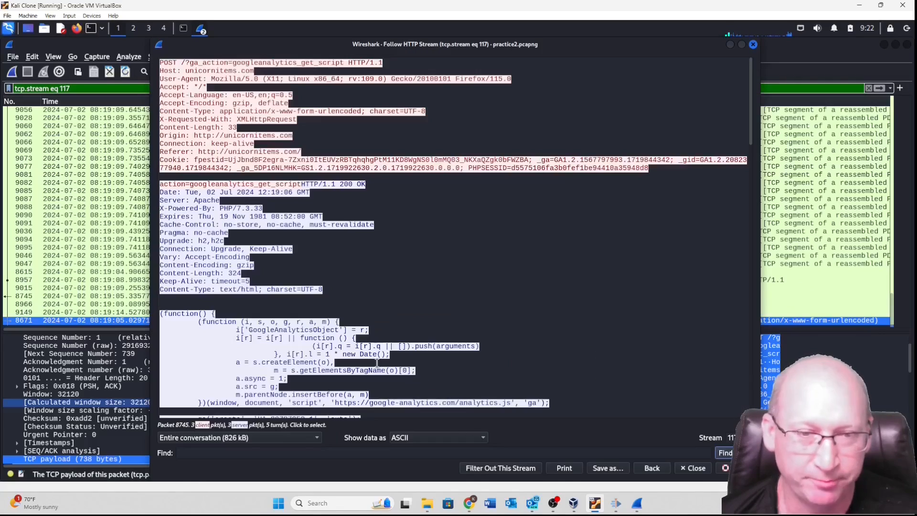
Step: Close the stream window and sort the stream's packets by source to inspect the handshake's ACK packet
click(753, 45)
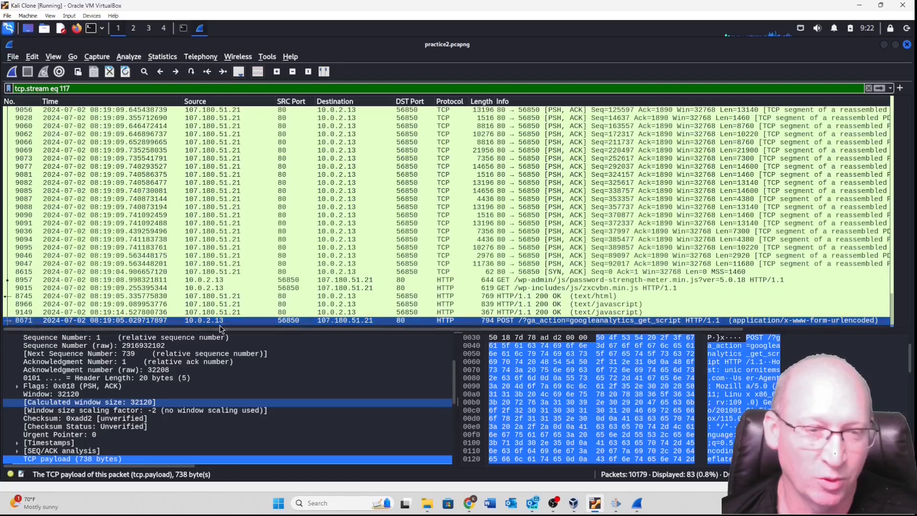
click(226, 104)
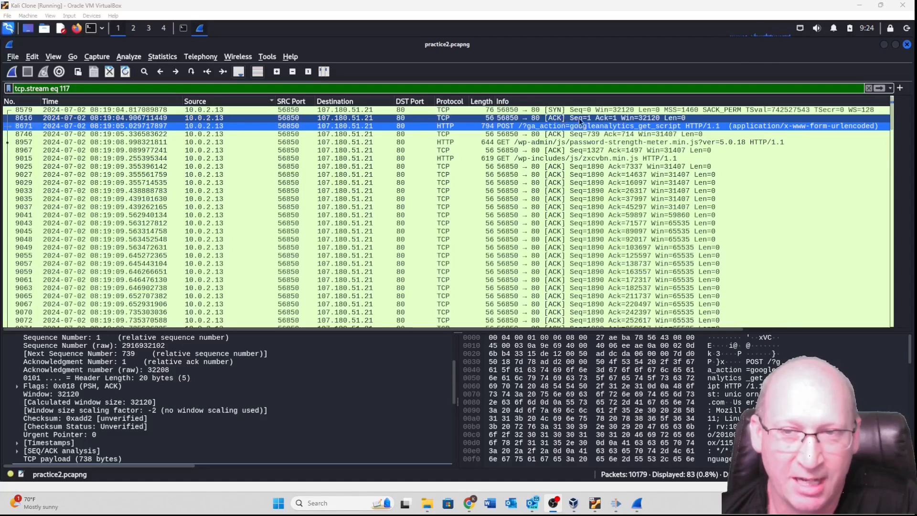
click(506, 119)
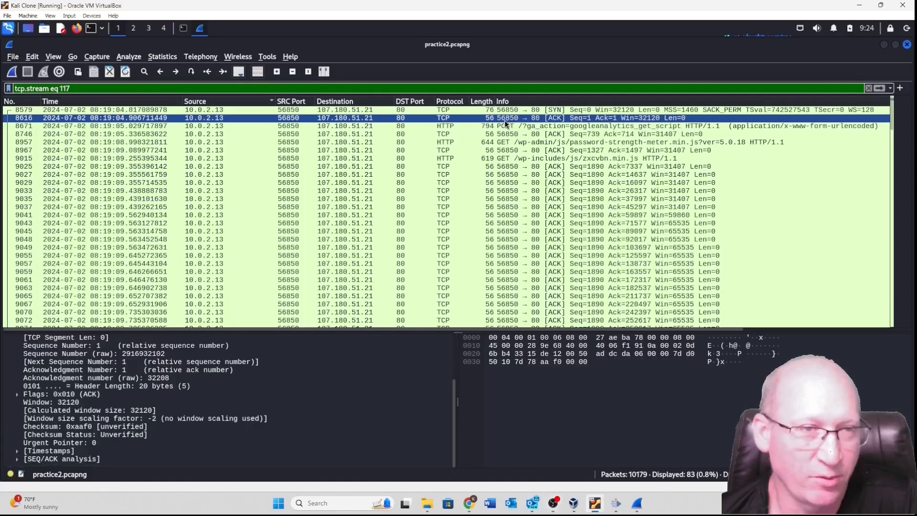
Step: Replace the stream filter with http and sort the packets by their Info column
triple_click(91, 88)
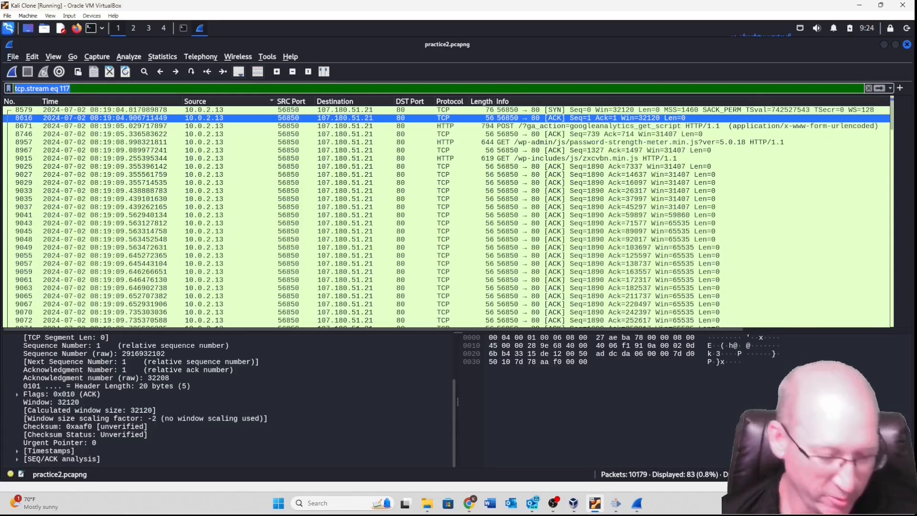
text(http)
key(Return)
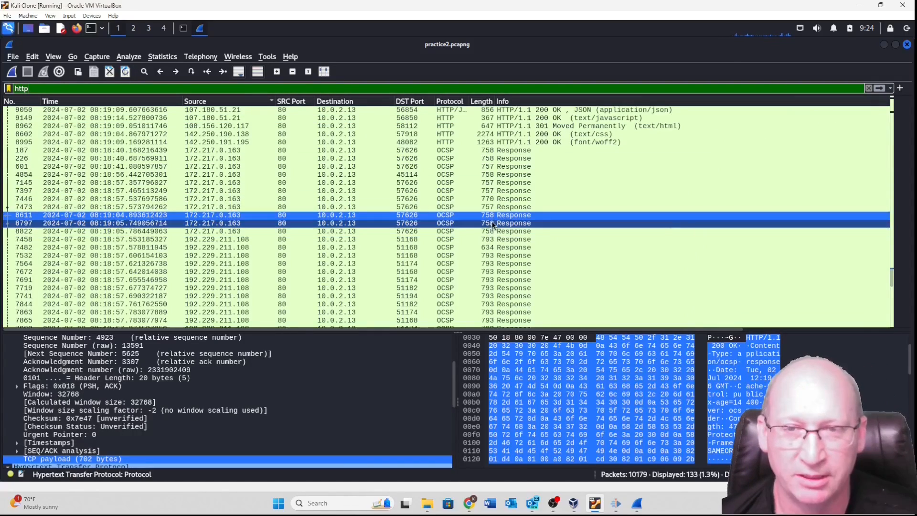
click(534, 103)
Step: Follow the HTTP stream of POST /wp-admin/admin-ajax.php packet 9014 and close the stream window, keeping its filter
scroll(537, 227, up, 10)
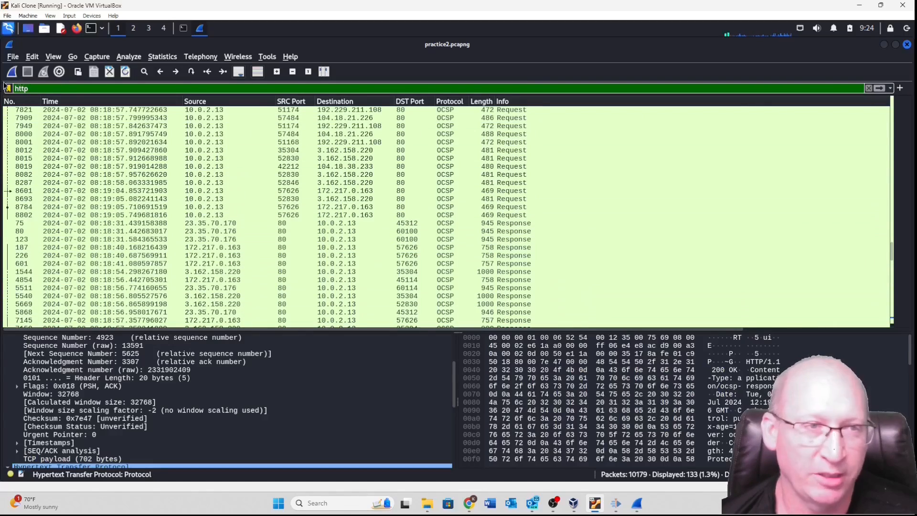
scroll(561, 174, up, 5)
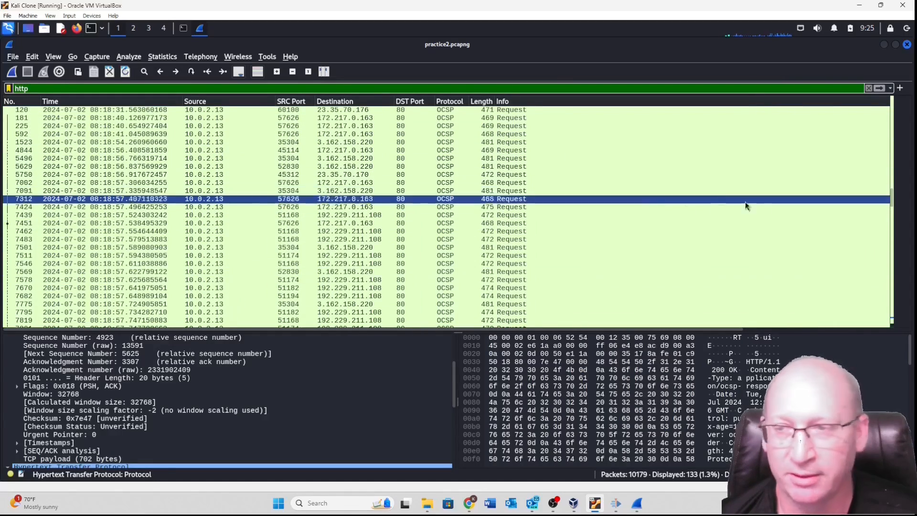
scroll(891, 194, up, 6)
drag(893, 187, 880, 163)
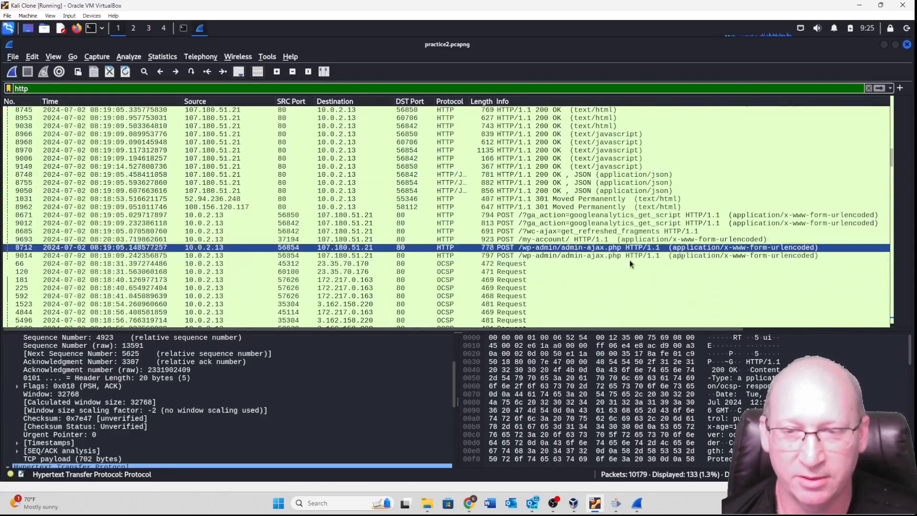
click(578, 255)
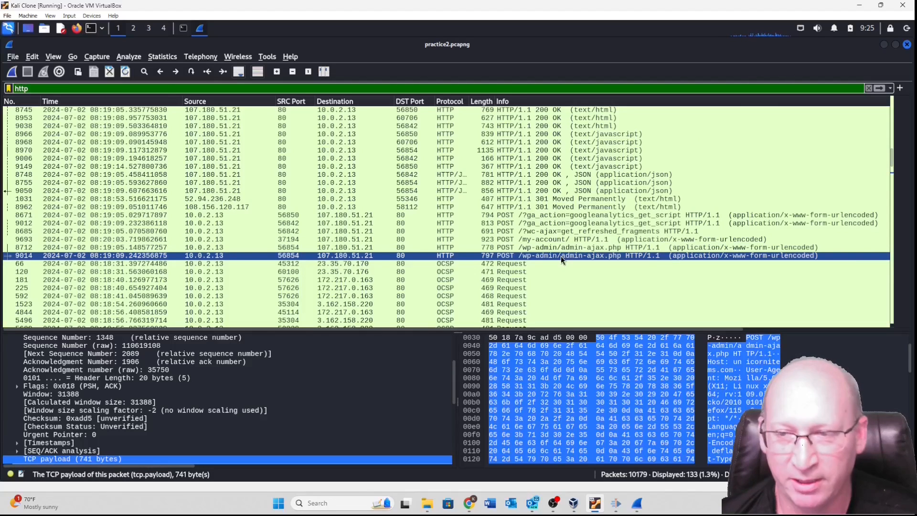
right_click(560, 256)
mouse_move(599, 382)
mouse_move(597, 400)
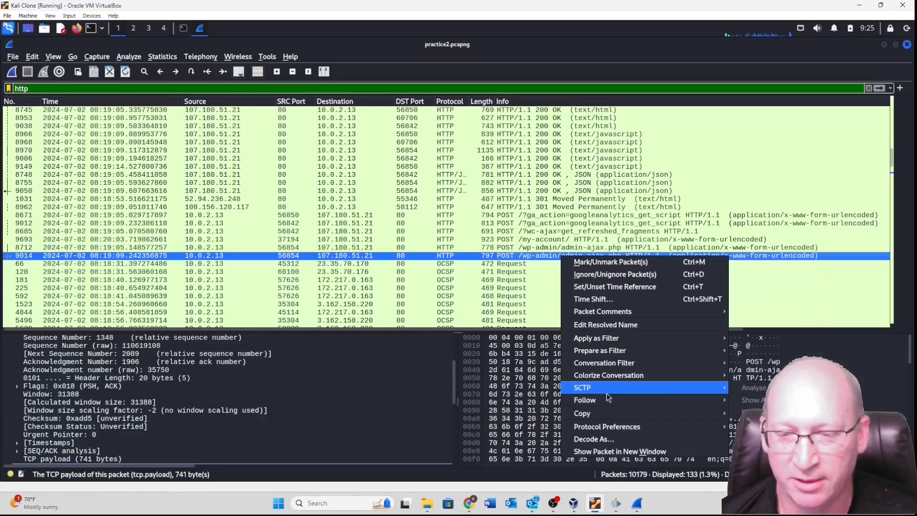
click(744, 397)
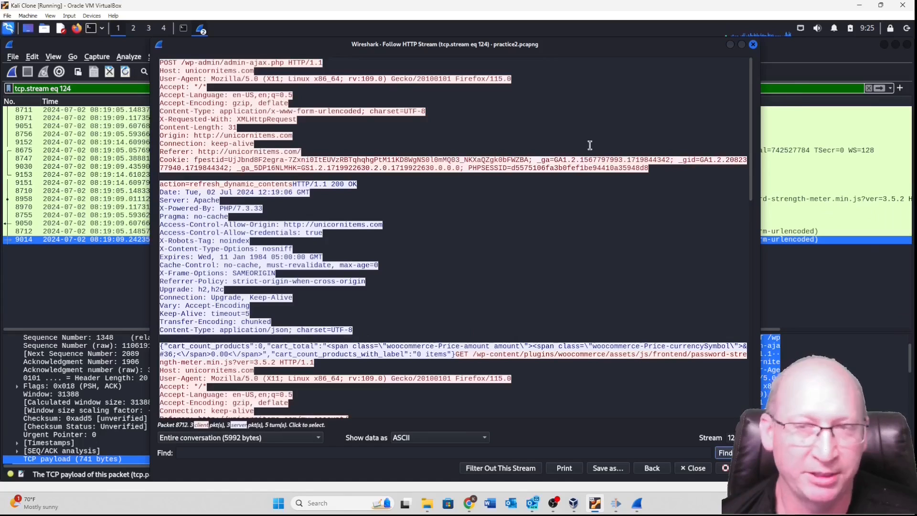
click(753, 45)
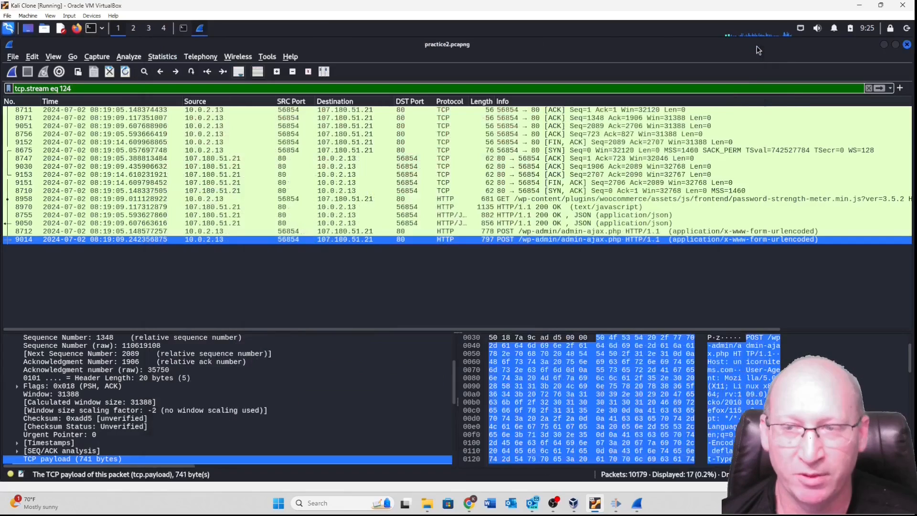
Step: Follow the TCP stream of POST packet 9014, close the stream window and sort the packet list by packet number
right_click(420, 240)
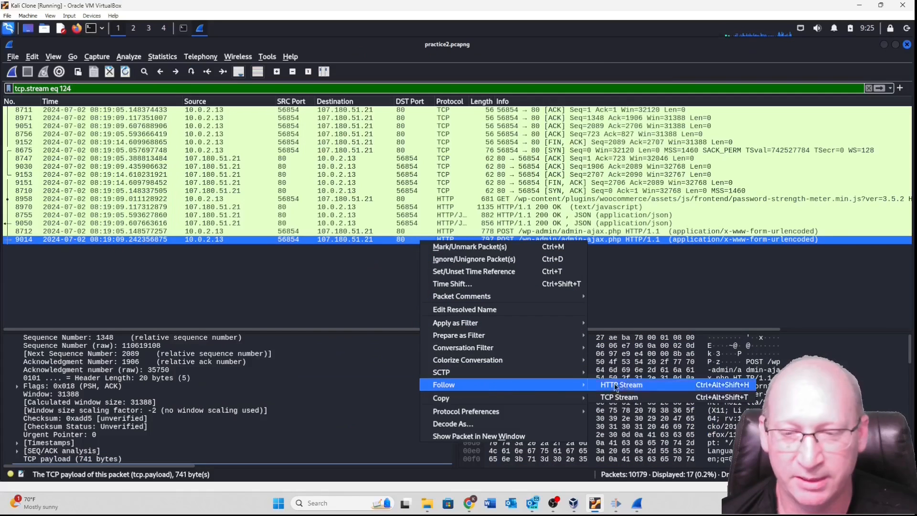
click(621, 396)
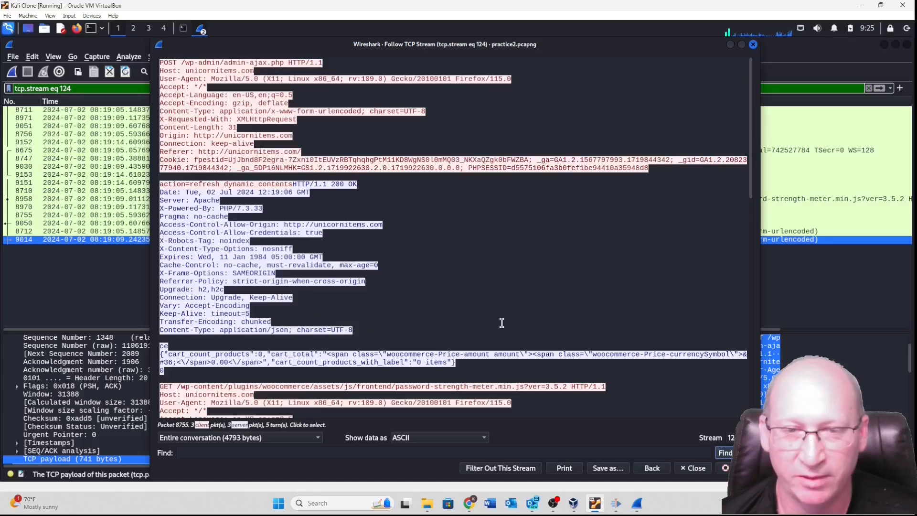
click(753, 44)
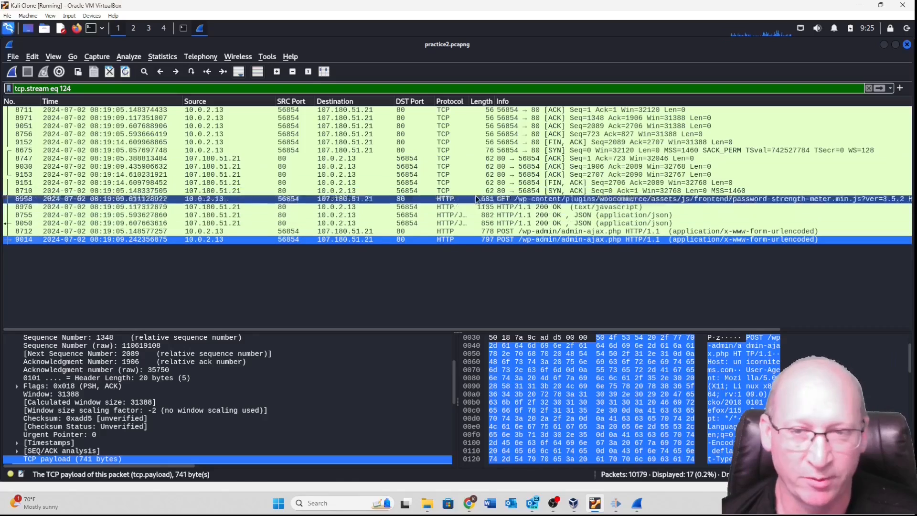
click(23, 102)
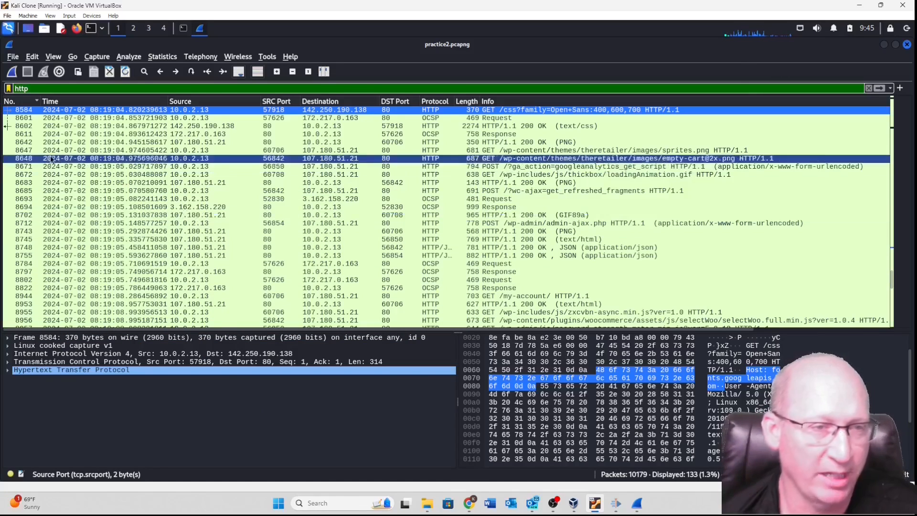
Step: Compare the timestamps of OCSP request packet 8601 and HTTP response packet 8602
click(30, 127)
click(29, 119)
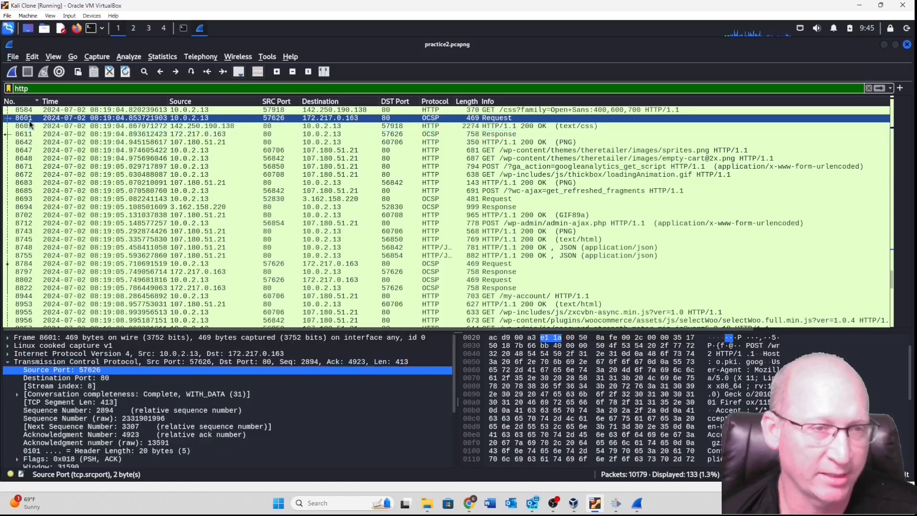
click(30, 128)
click(29, 120)
click(29, 127)
click(28, 120)
click(28, 126)
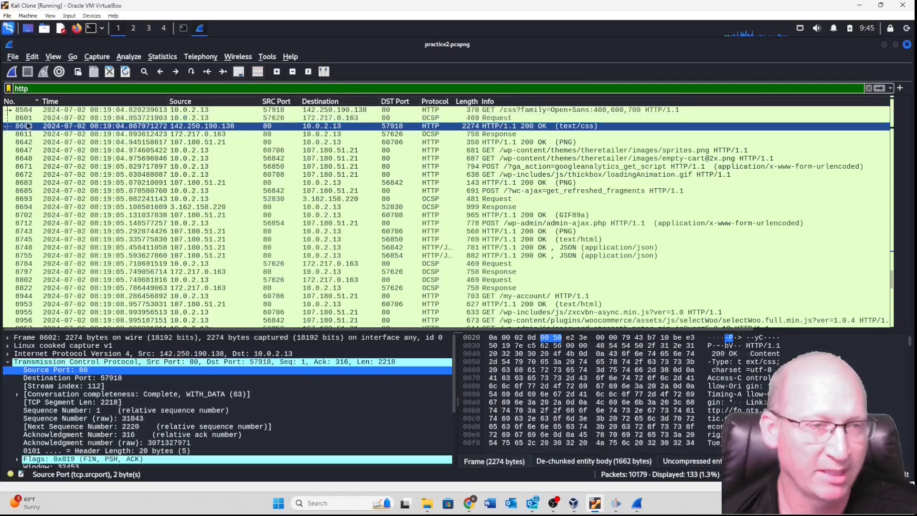
Step: Check POST packet 8671 and compare the timestamps of packets 8822 and 8944
click(28, 167)
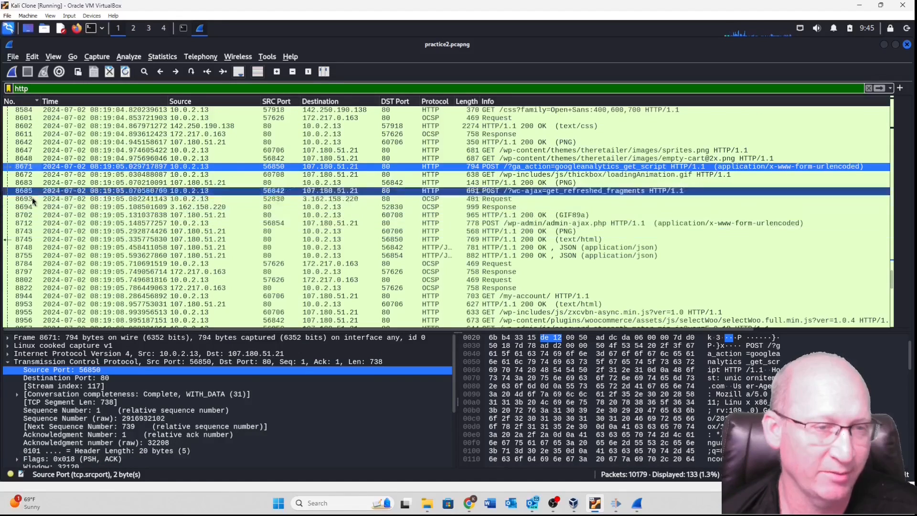
click(31, 296)
click(31, 290)
click(32, 297)
click(28, 289)
click(26, 295)
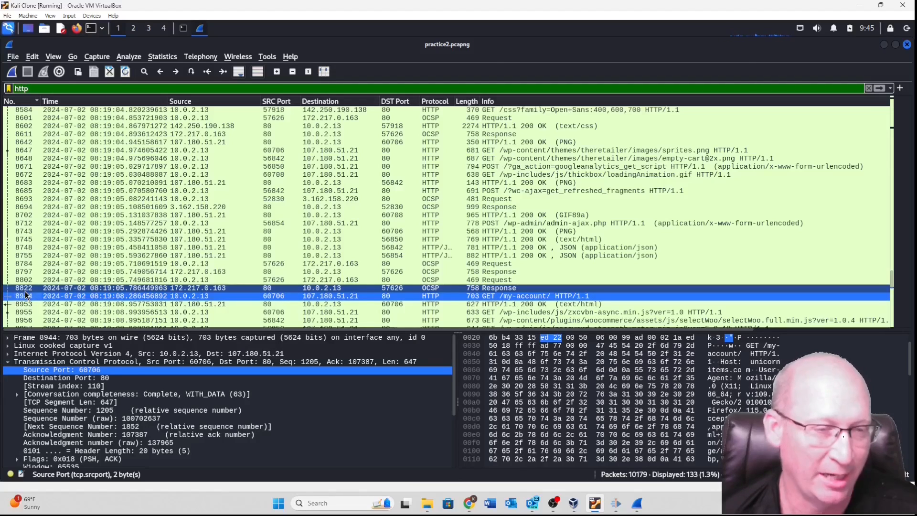
Step: Set the time display format to Seconds Since First Captured Packet
click(53, 58)
mouse_move(79, 180)
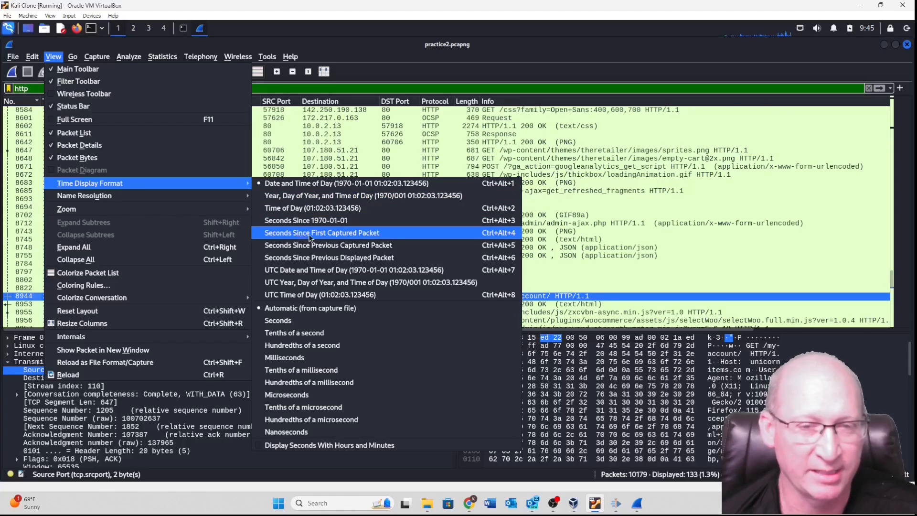
click(375, 237)
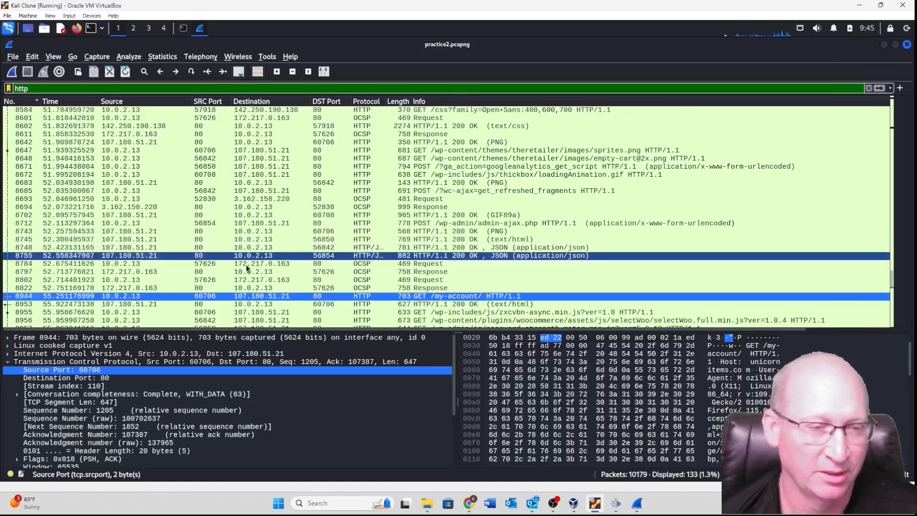
Step: Compare the elapsed times of OCSP response packet 8822 and the GET /my-account/ packet 8944
ctrl+click(28, 305)
ctrl+click(28, 305)
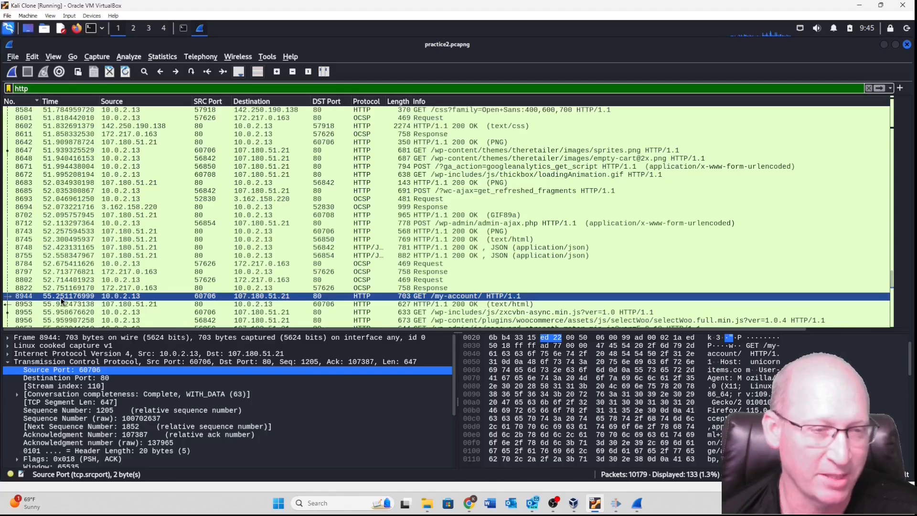
ctrl+click(27, 288)
drag(38, 288, 34, 294)
drag(30, 294, 29, 290)
click(29, 296)
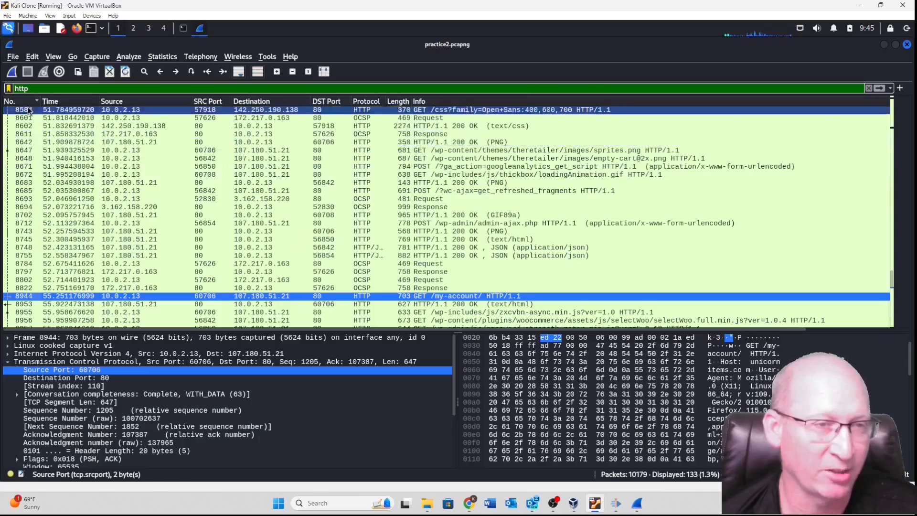
Step: Clear the http display filter so that all captured packets are listed
drag(31, 90, 6, 89)
key(BackSpace)
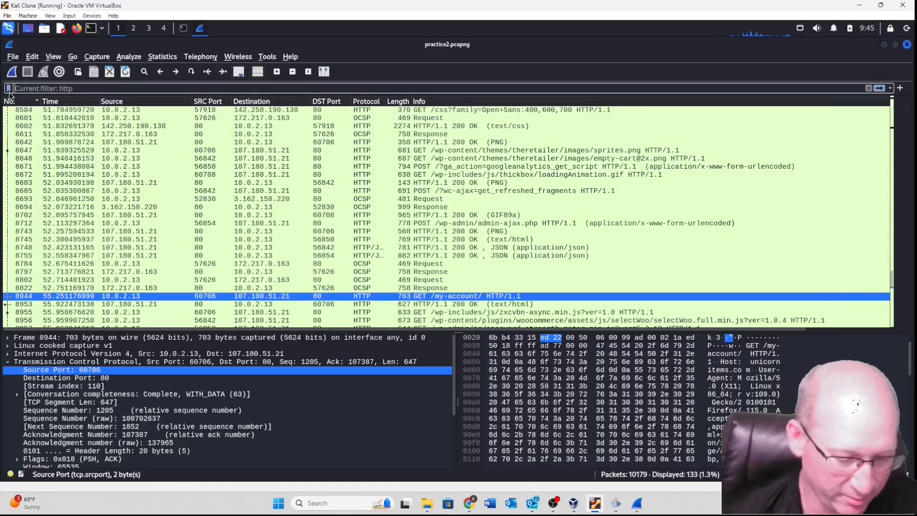
key(Return)
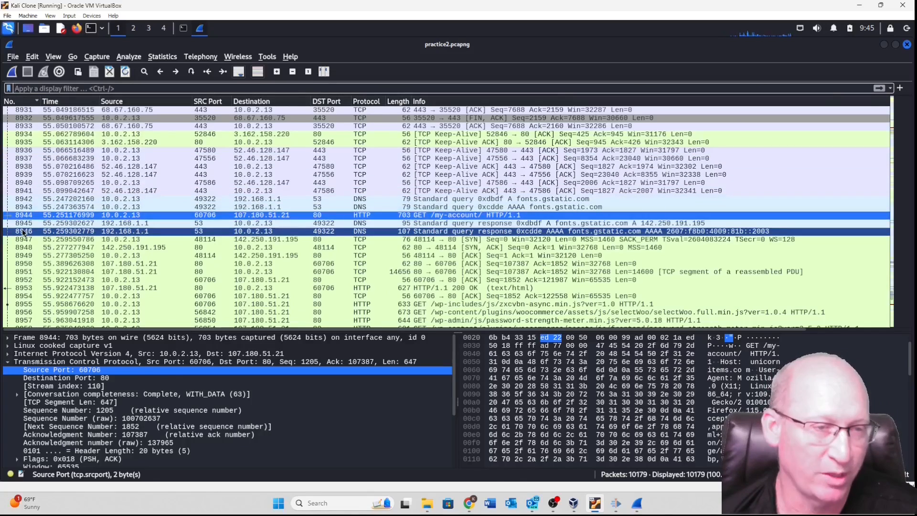
Step: Compare the elapsed times of the fonts.gstatic.com DNS response packets 8945 and 8946
click(55, 231)
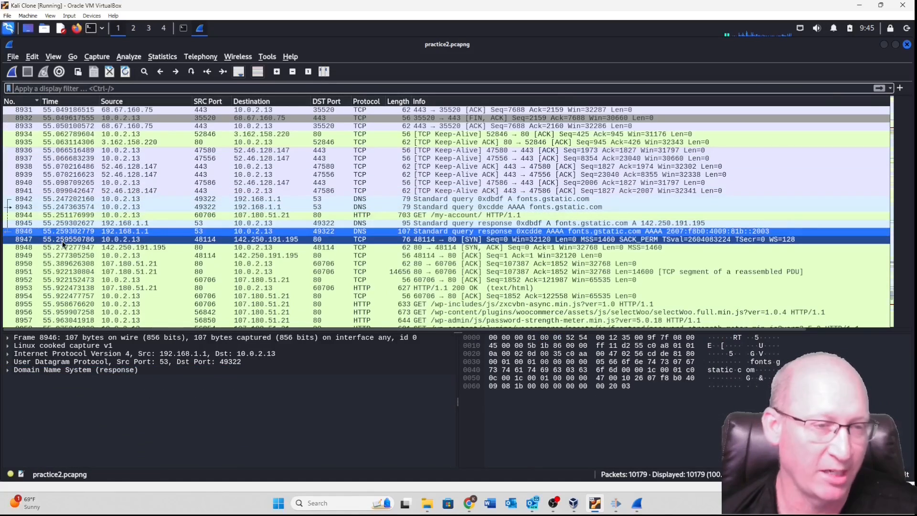
click(27, 223)
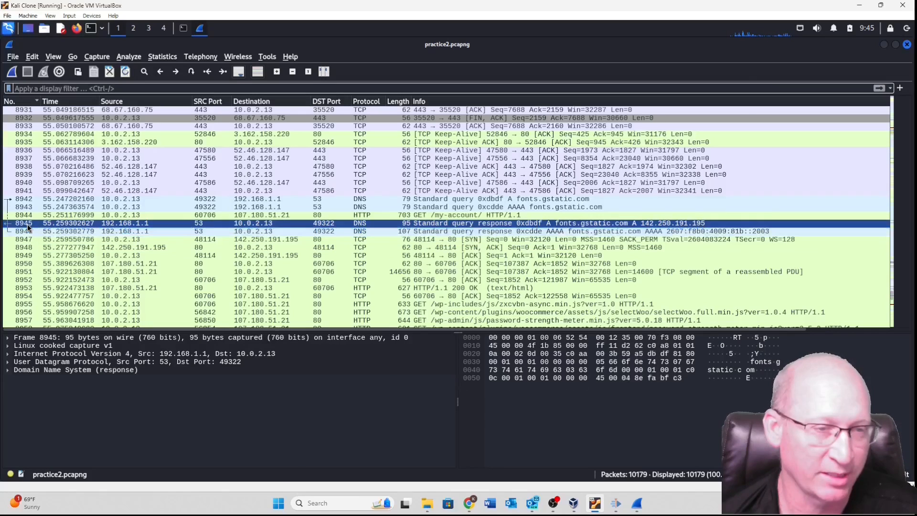
click(66, 230)
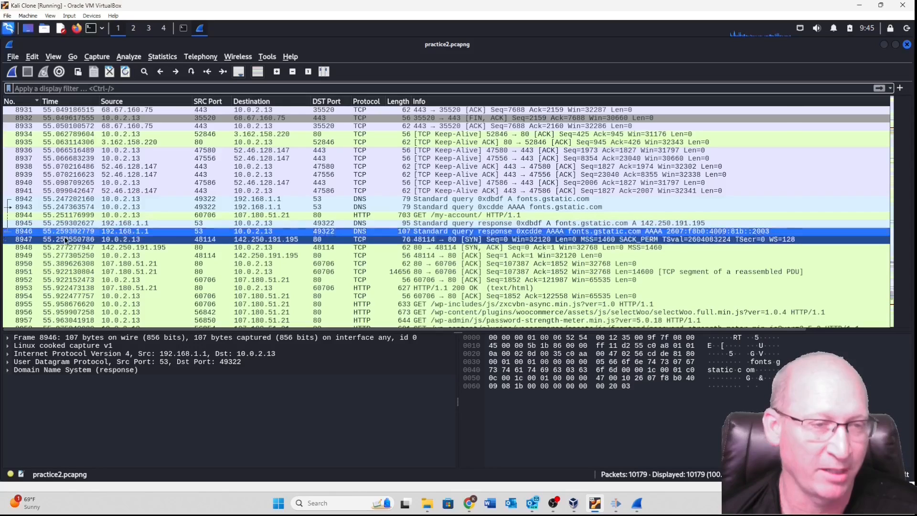
Step: Set the time display format to Seconds Since Previous Captured Packet and check the time of SYN packet 8947
click(54, 58)
mouse_move(80, 185)
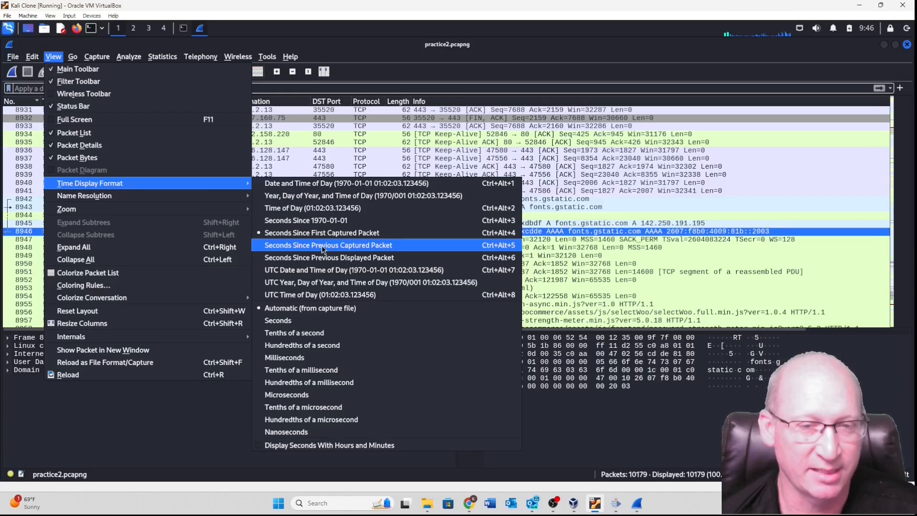
click(393, 246)
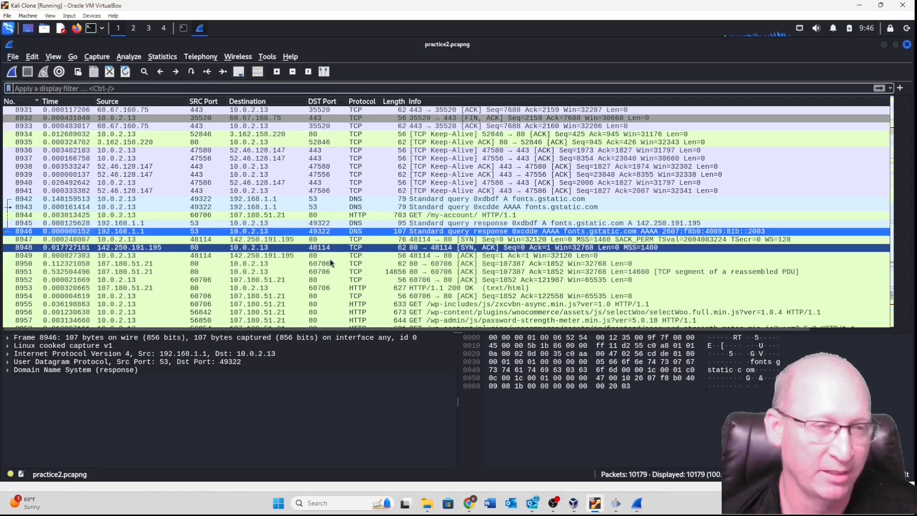
click(73, 239)
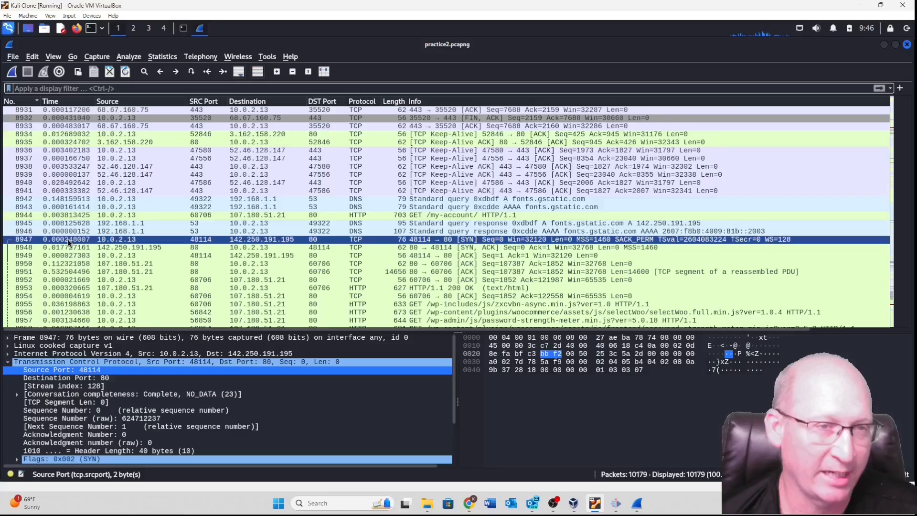
Step: Jump to the first captured packet and examine the time gaps of packets 2 and 3
scroll(67, 239, up, 4)
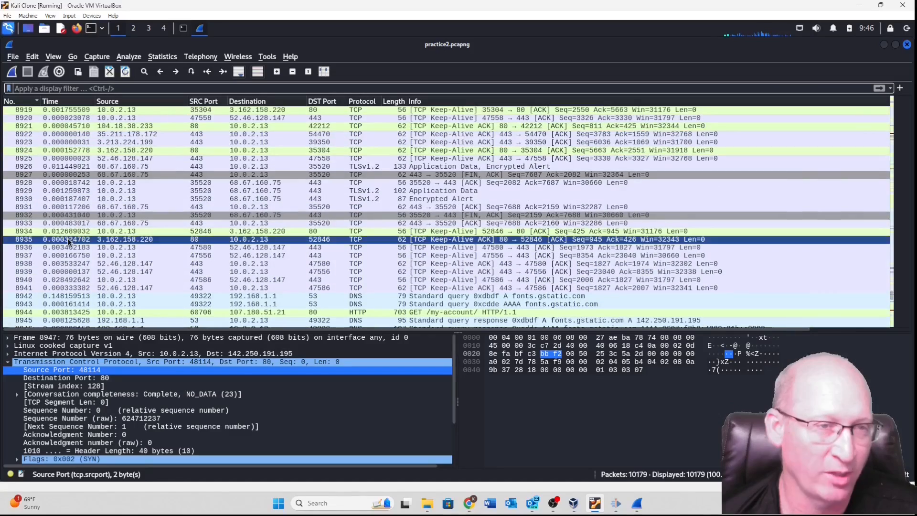
click(207, 71)
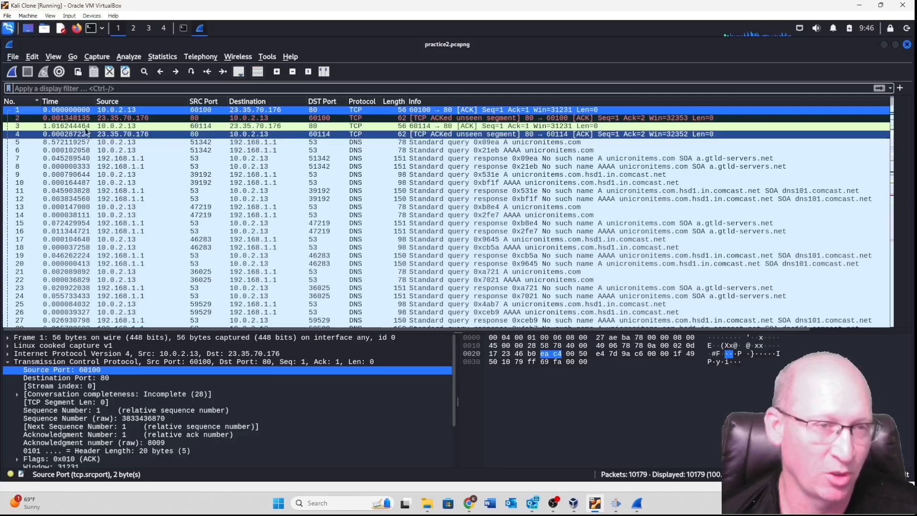
click(64, 119)
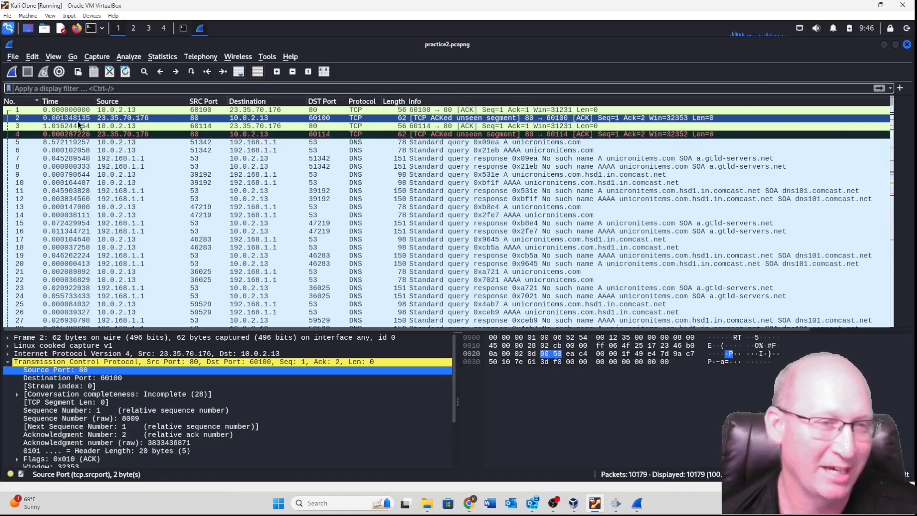
click(18, 128)
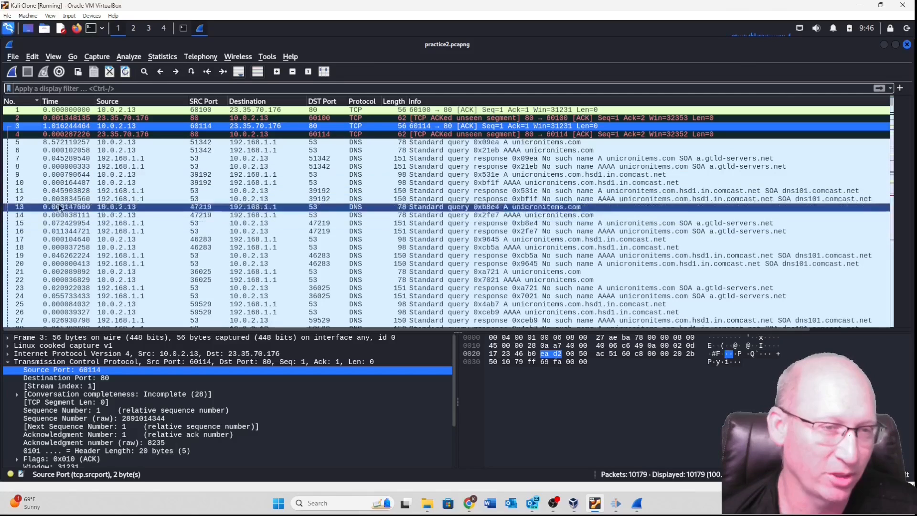
Step: Compare the time gaps of DNS query packets 9 and 10
click(39, 184)
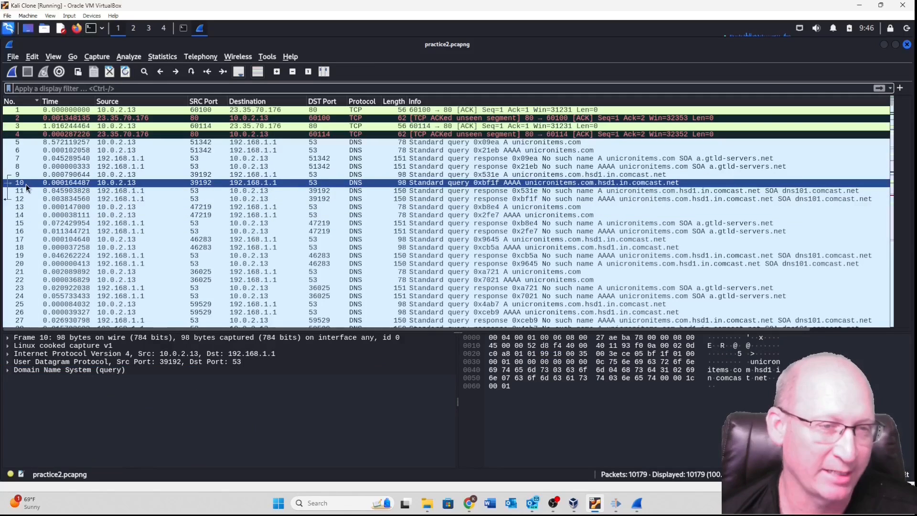
click(64, 175)
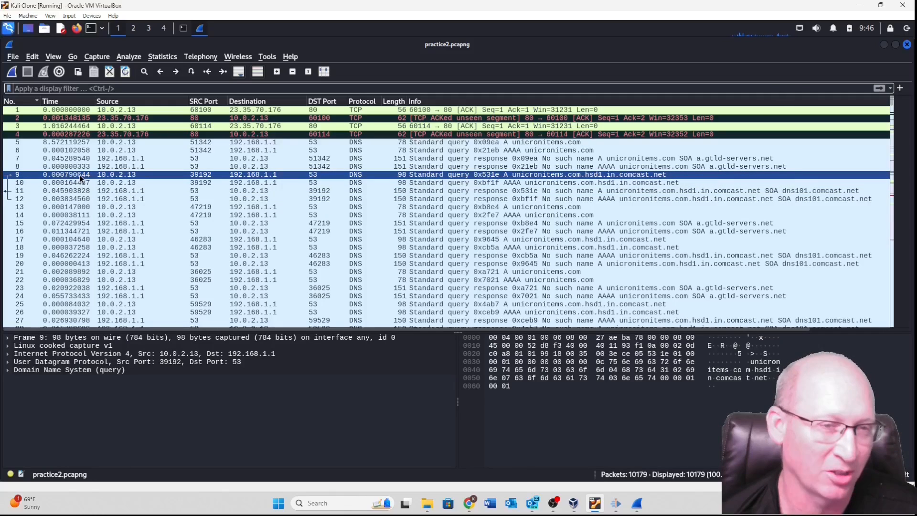
click(72, 182)
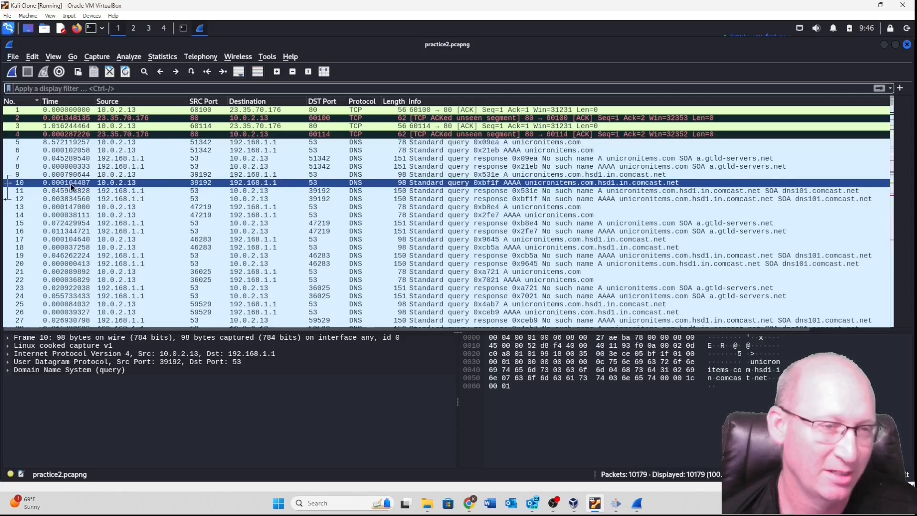
click(71, 177)
click(74, 182)
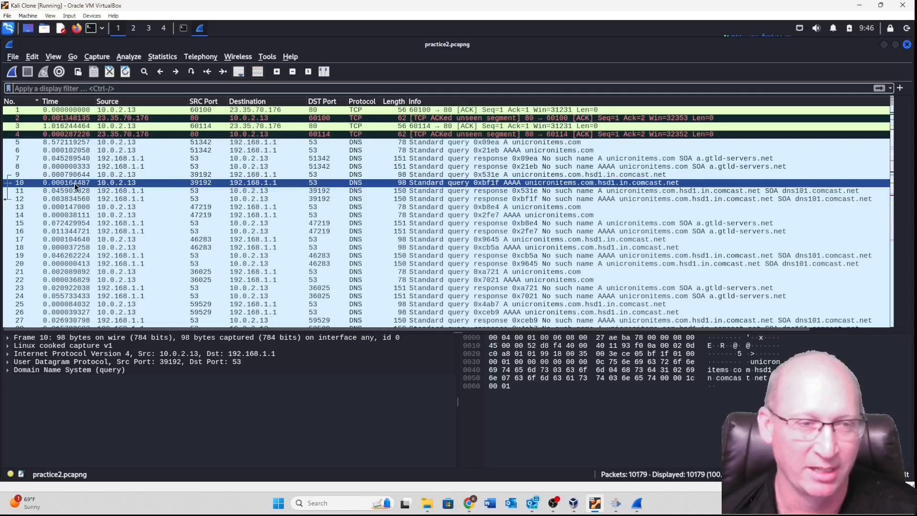
Step: Show packet times as Seconds Since 1970-01-01 and switch the format to Year, Day of Year, and Time of Day
click(53, 59)
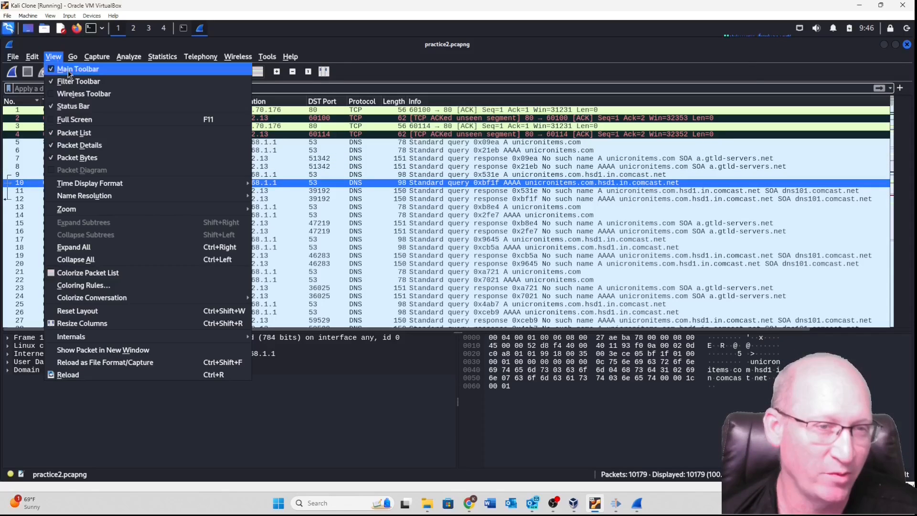
mouse_move(106, 189)
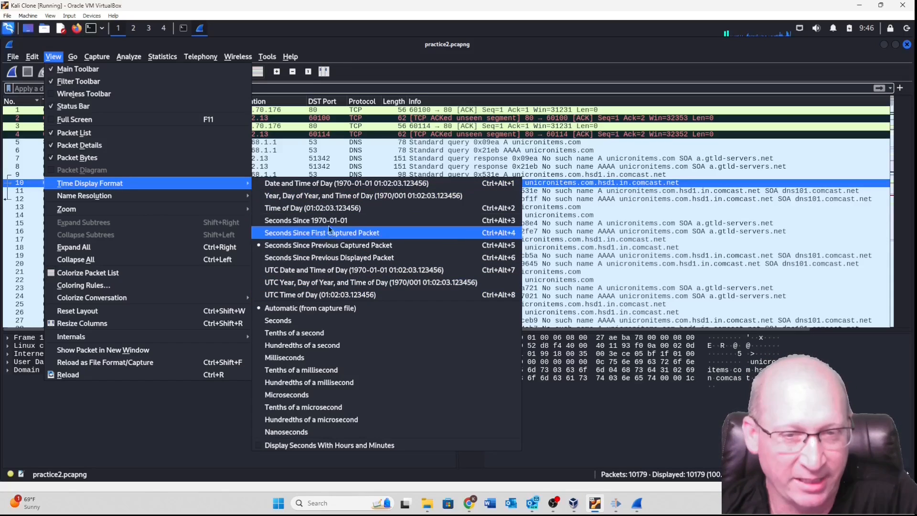
click(358, 220)
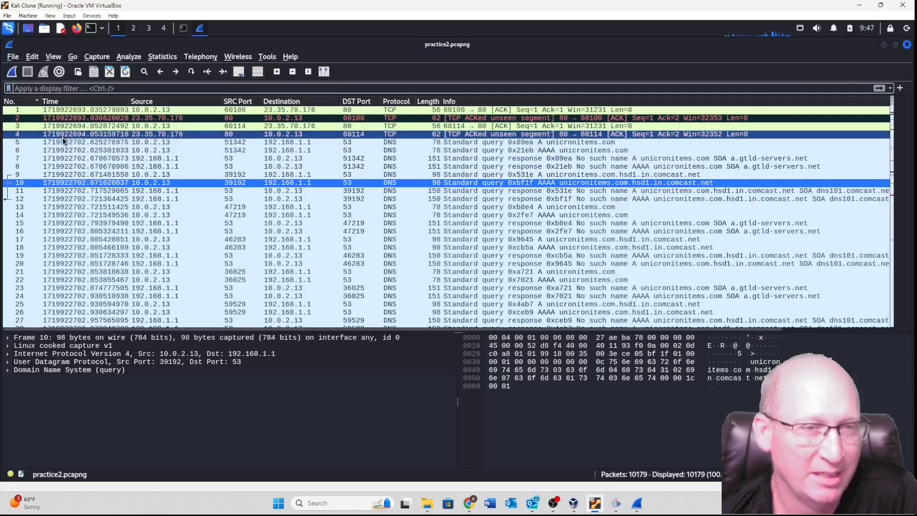
click(57, 57)
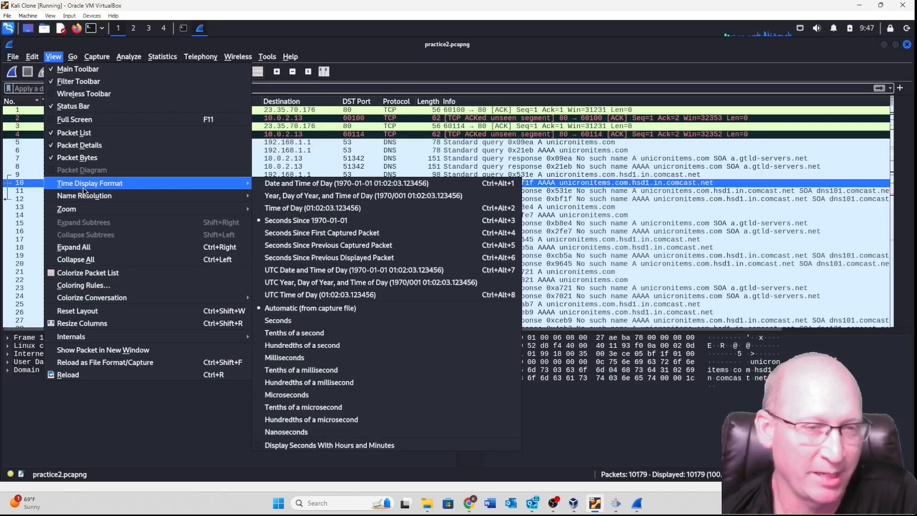
click(320, 195)
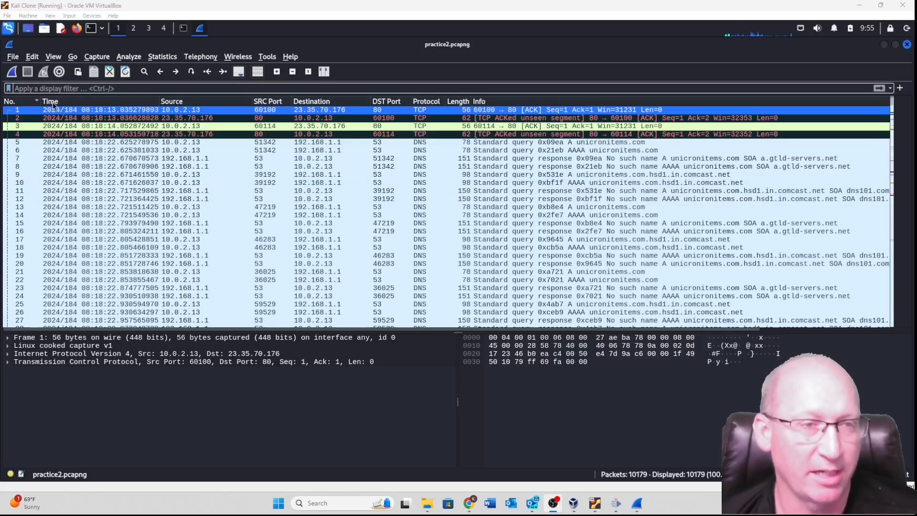
Step: Filter the packet list with dns
click(53, 88)
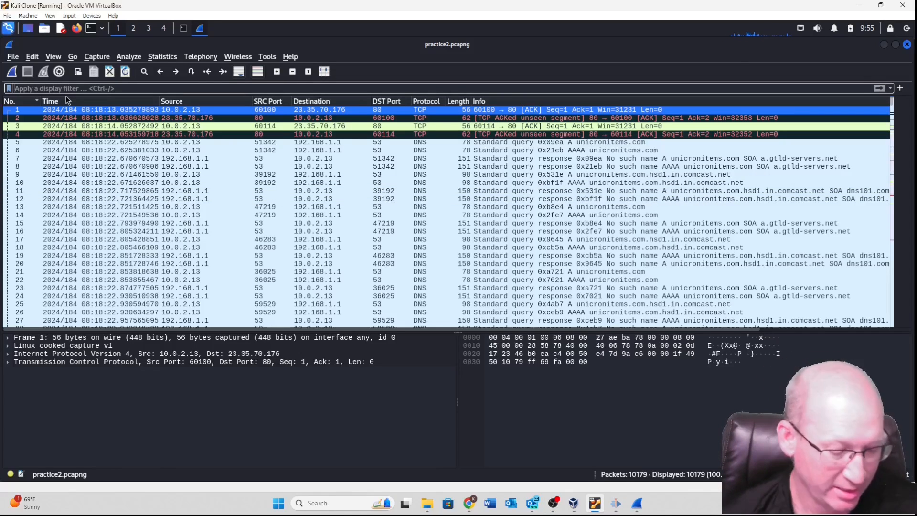
text(dns)
key(Return)
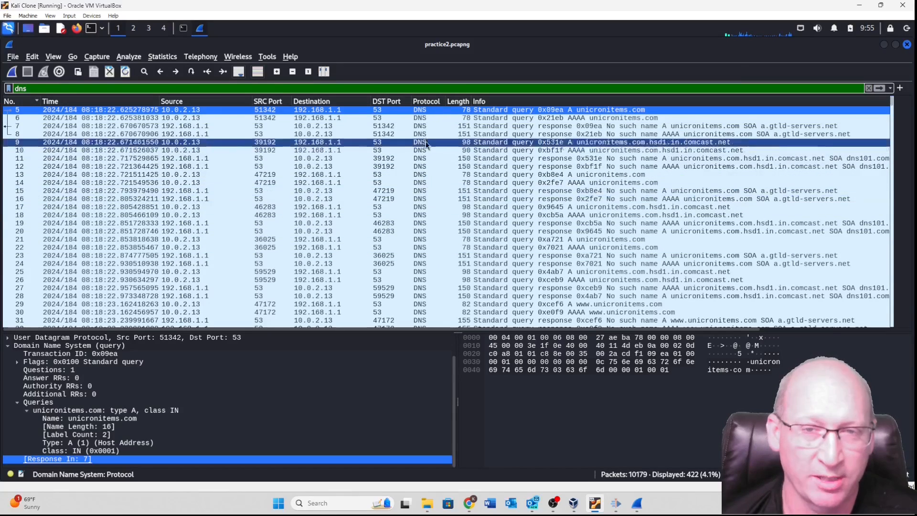
click(59, 88)
text(.)
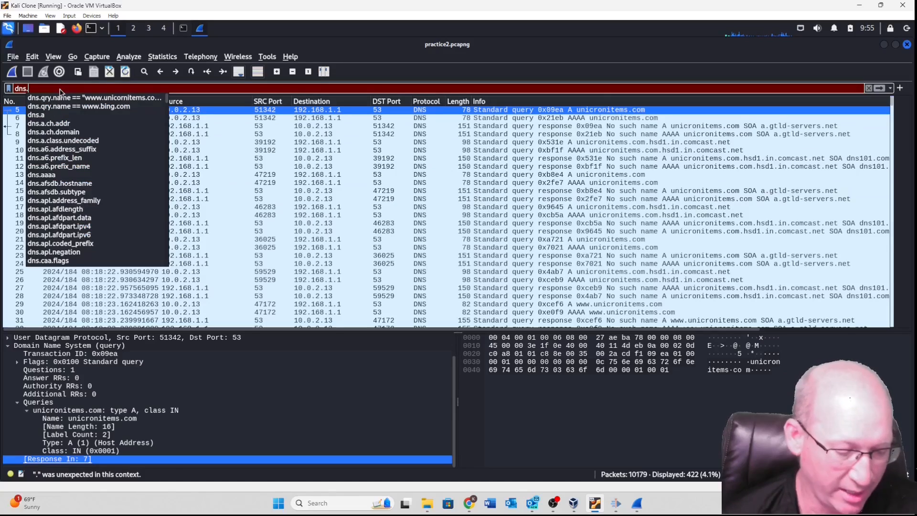
text(qry.nam)
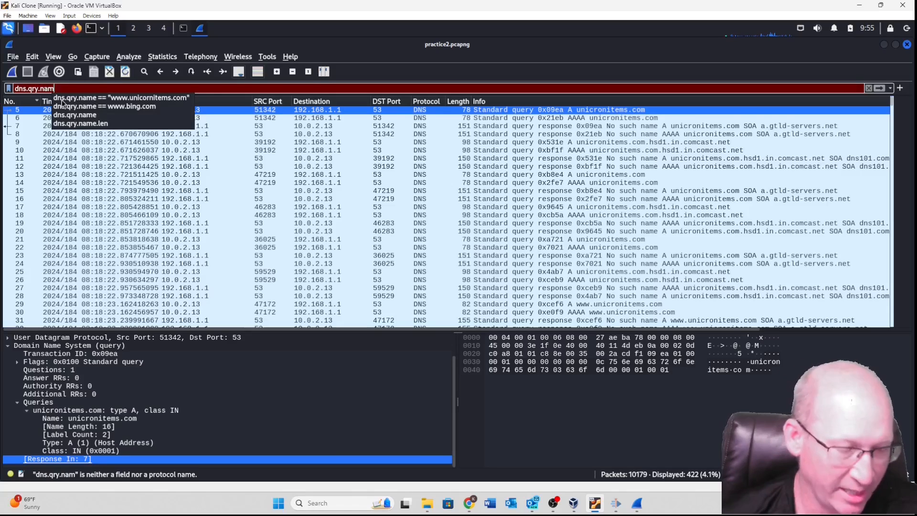
text(e ==)
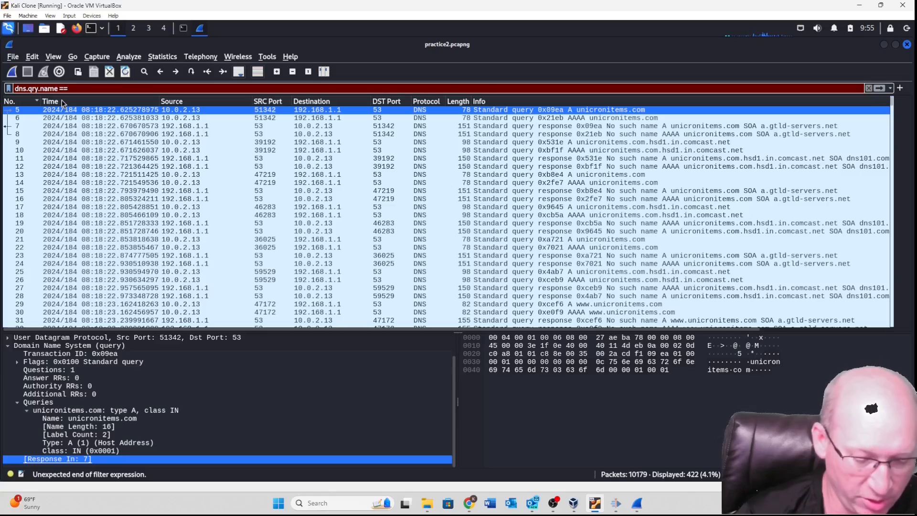
text( ")
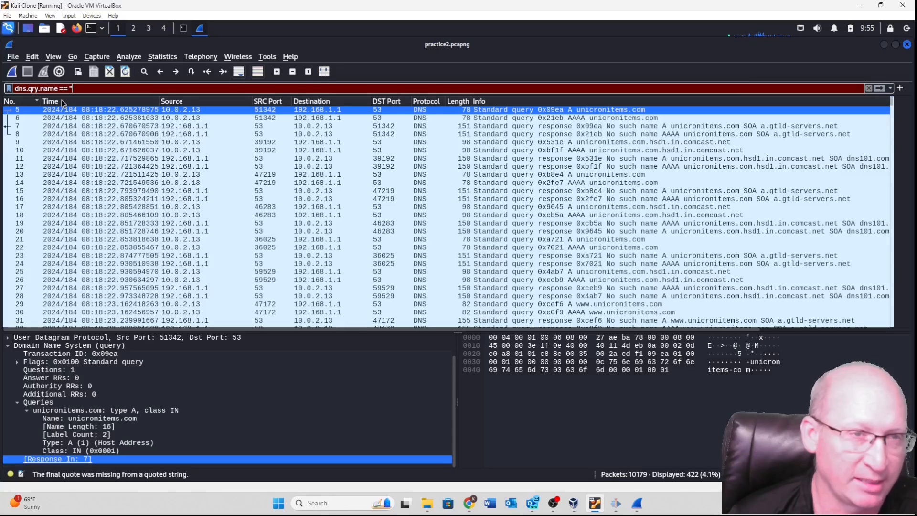
text(g)
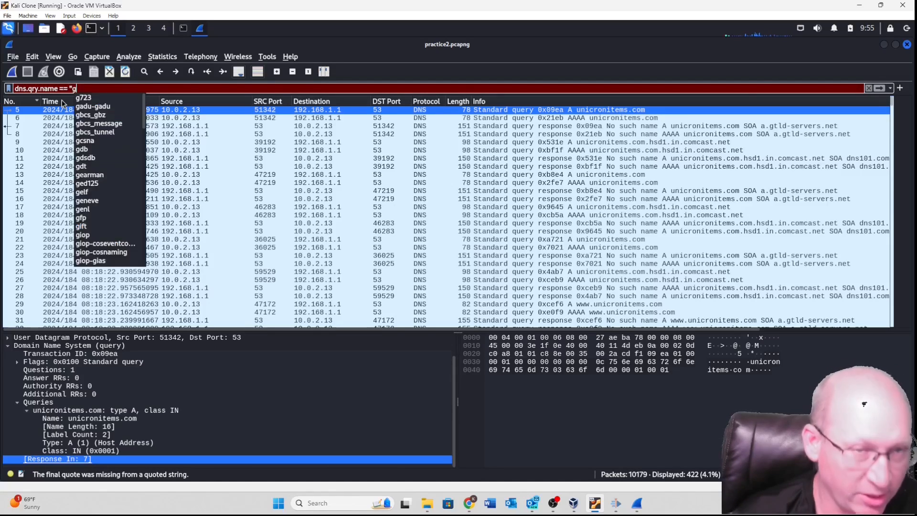
text(oogle.com")
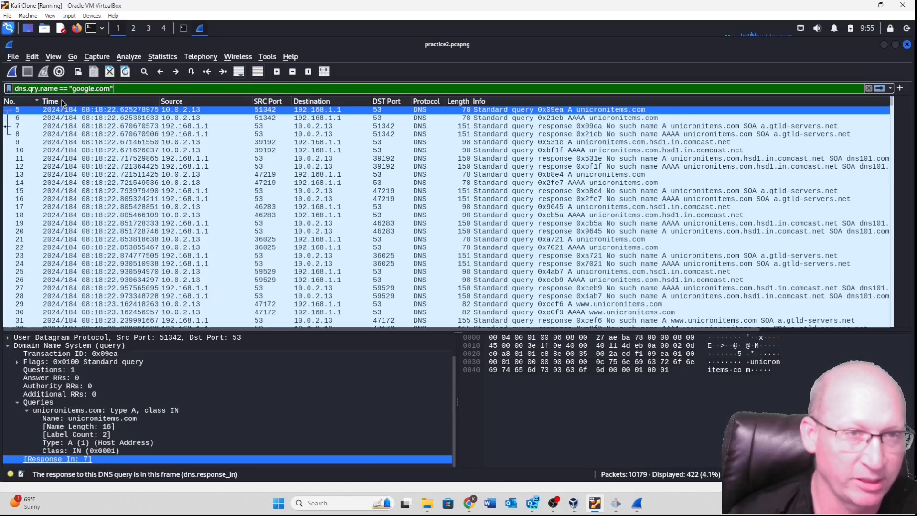
key(Return)
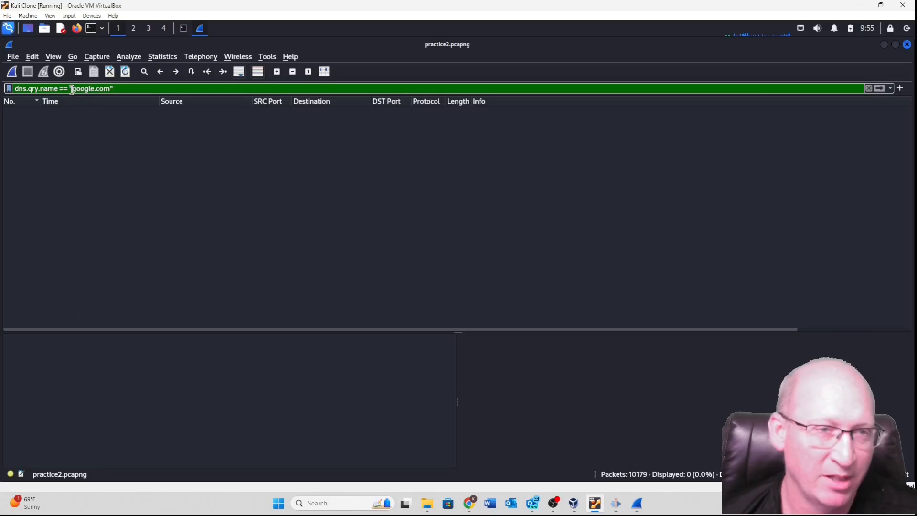
text(www.)
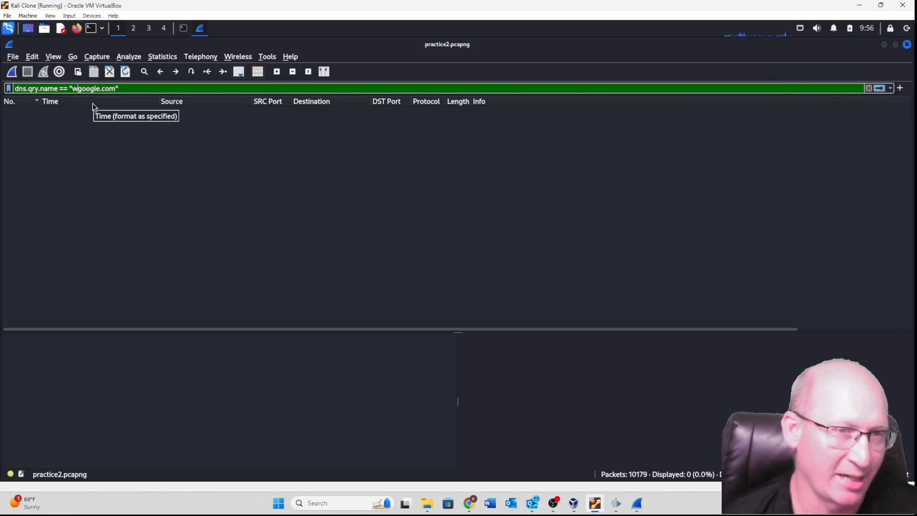
key(Return)
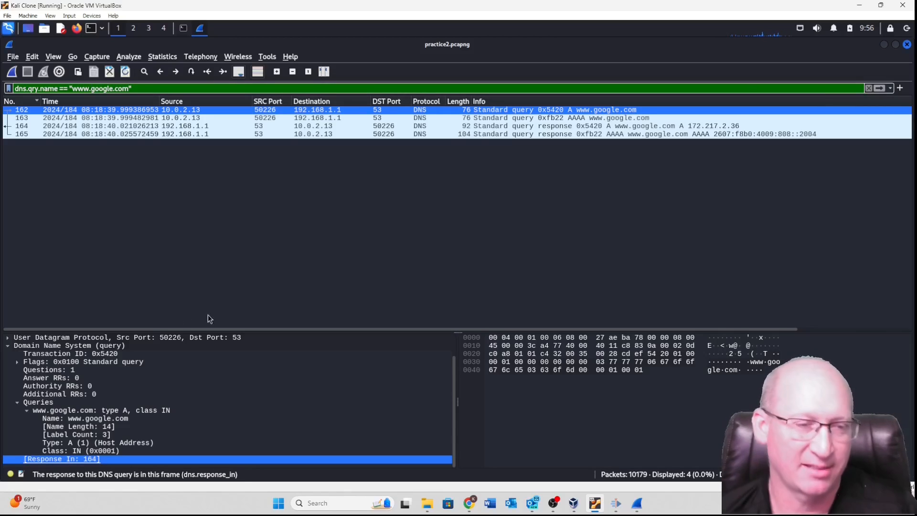
Step: Examine the Domain Name System section of query packet 162, down to its link to the response packet
click(9, 347)
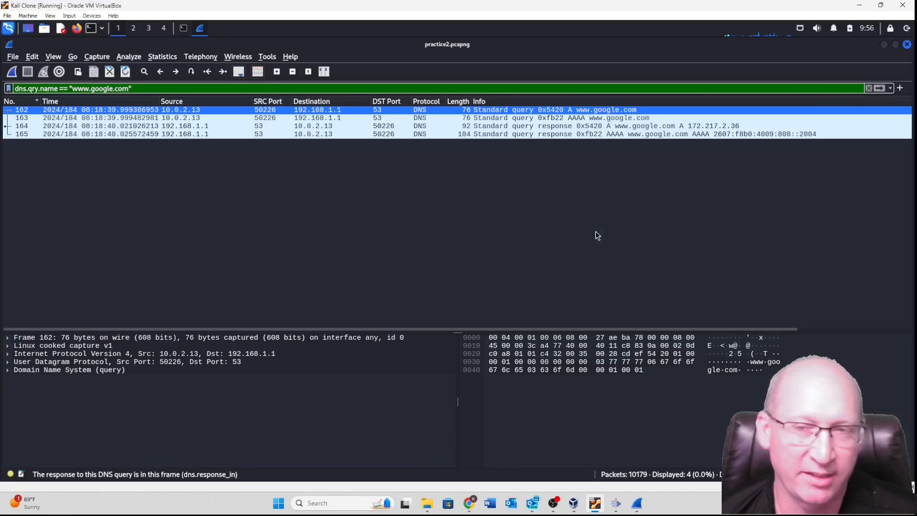
ctrl+click(299, 119)
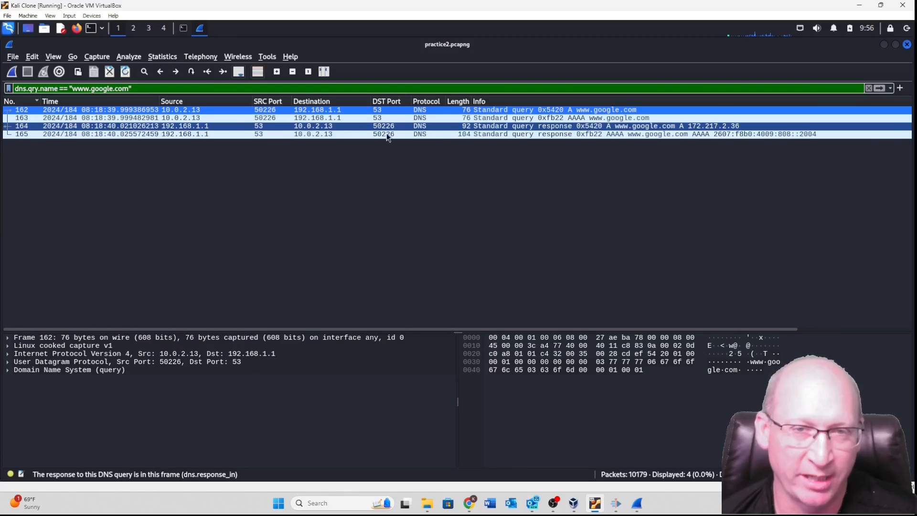
ctrl+click(581, 118)
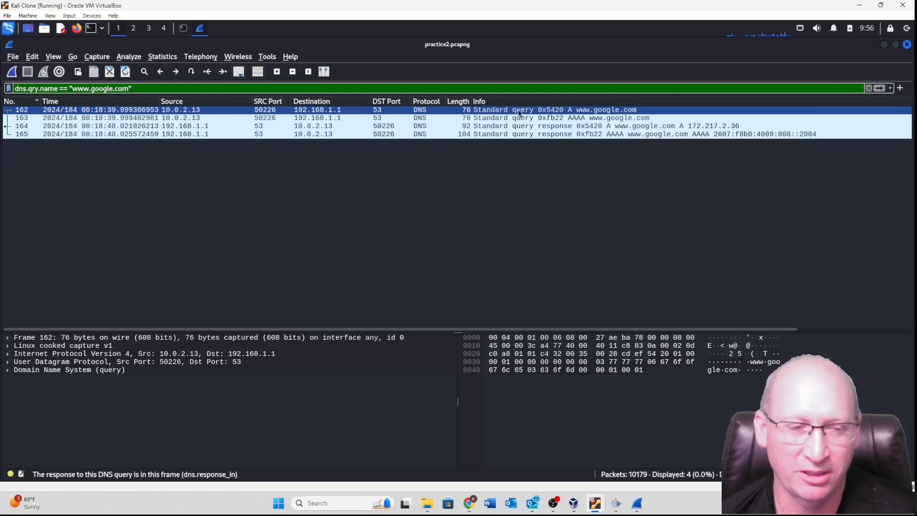
click(10, 372)
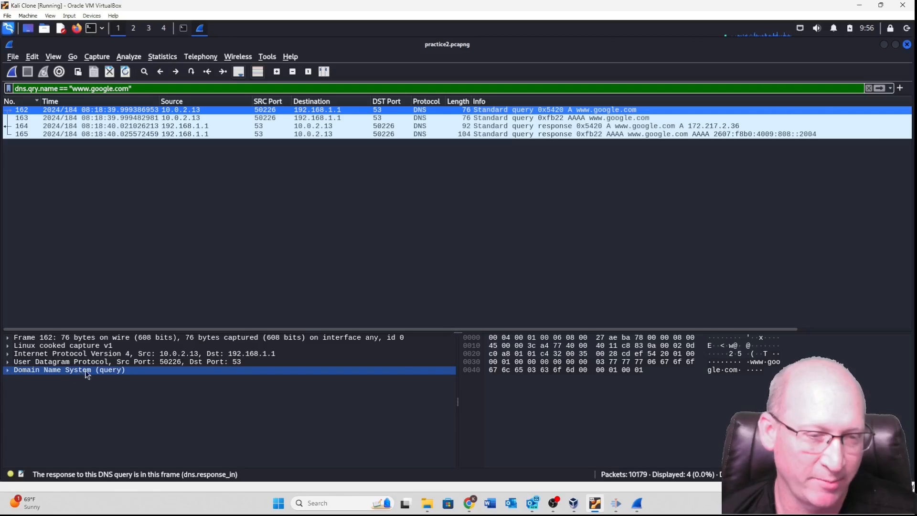
click(7, 371)
click(151, 418)
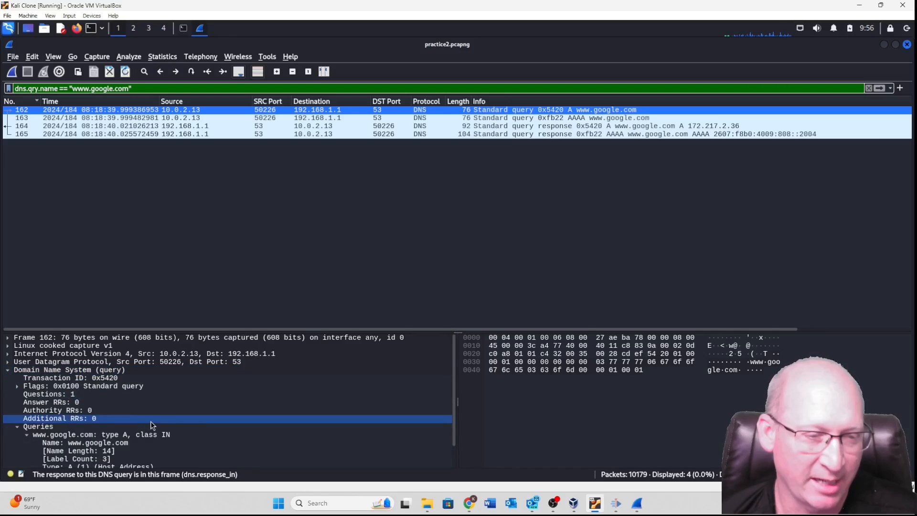
scroll(185, 423, down, 1)
click(182, 460)
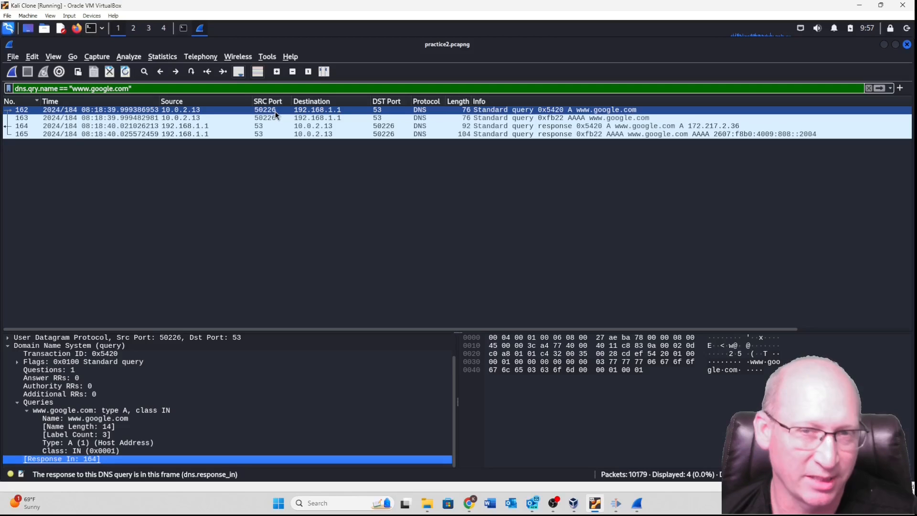
click(264, 128)
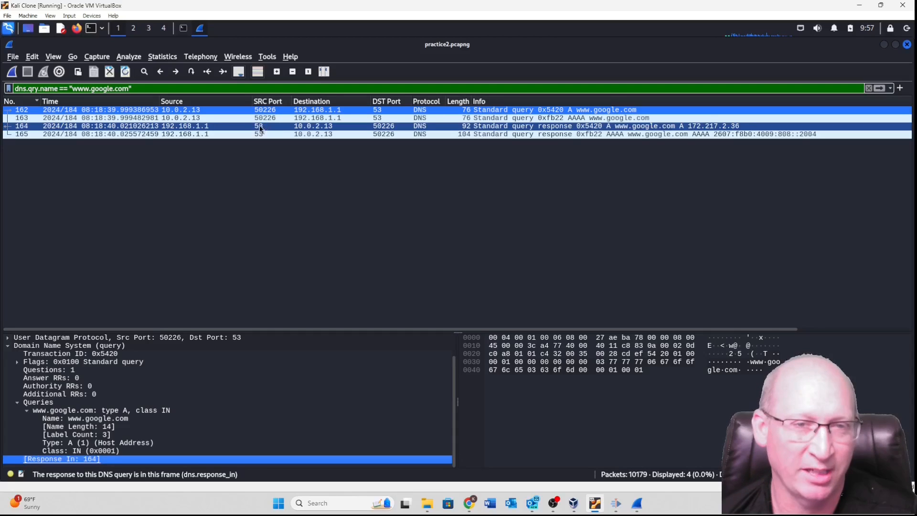
click(232, 127)
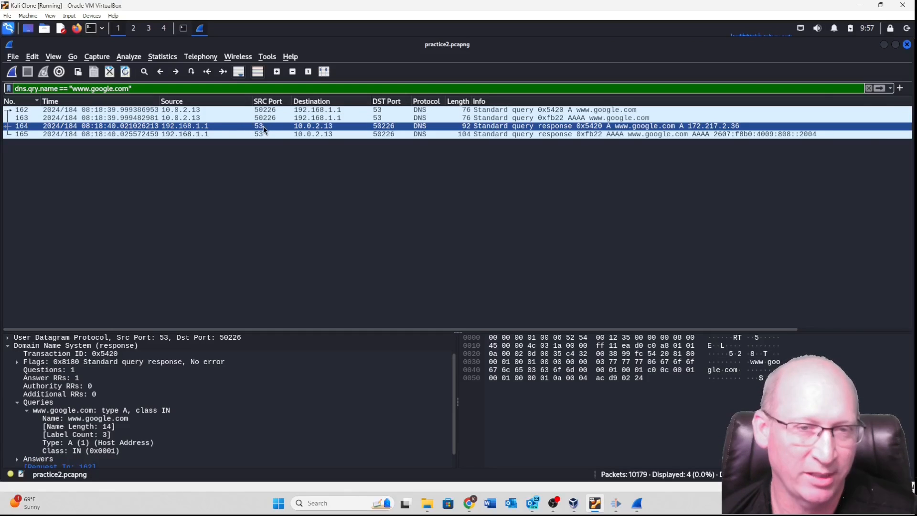
scroll(258, 401, down, 1)
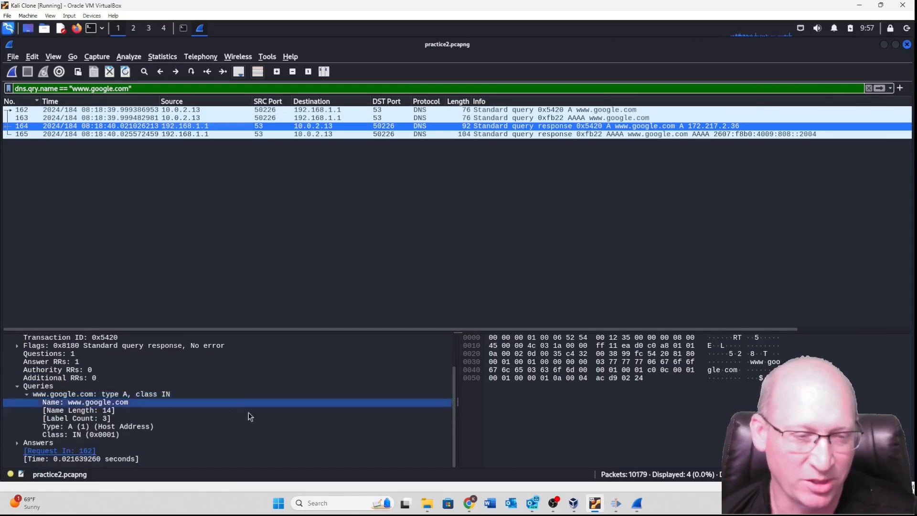
click(82, 452)
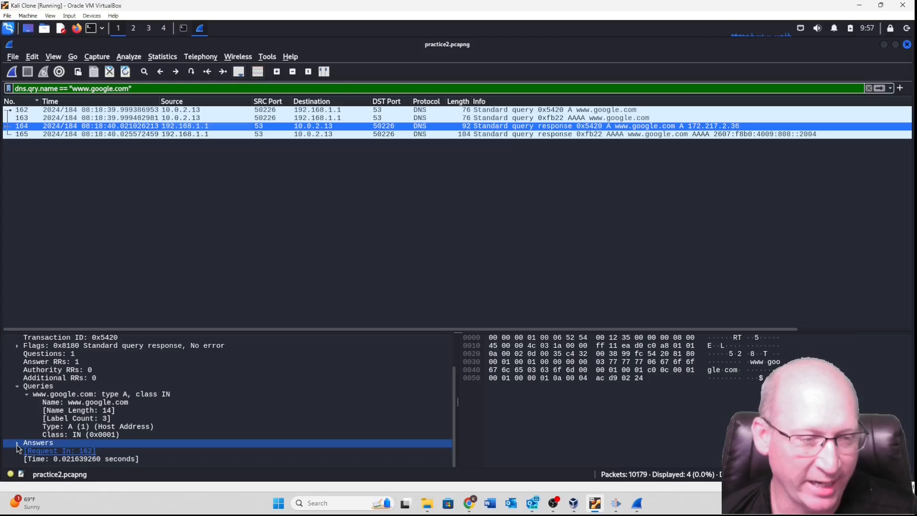
click(18, 444)
scroll(240, 411, down, 1)
click(95, 444)
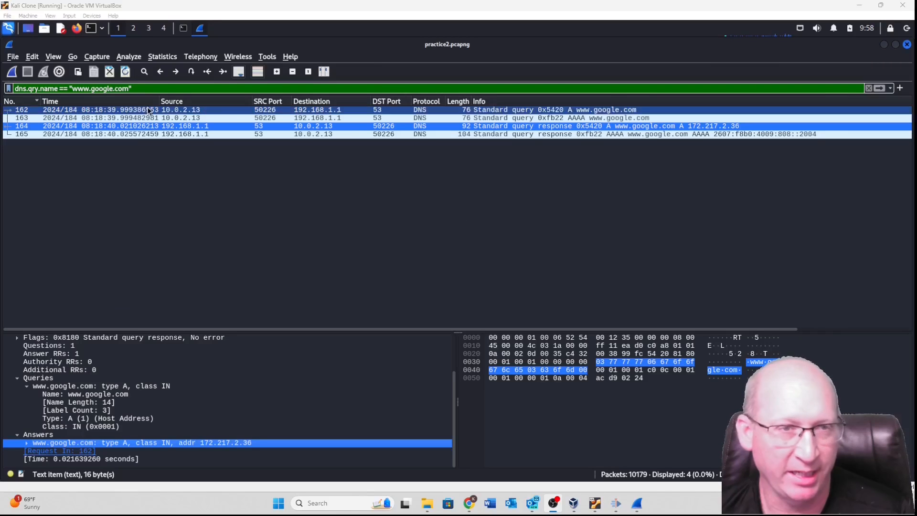
Step: Replace the display filter with udp and look through the earlier UDP packets
drag(133, 88, 4, 89)
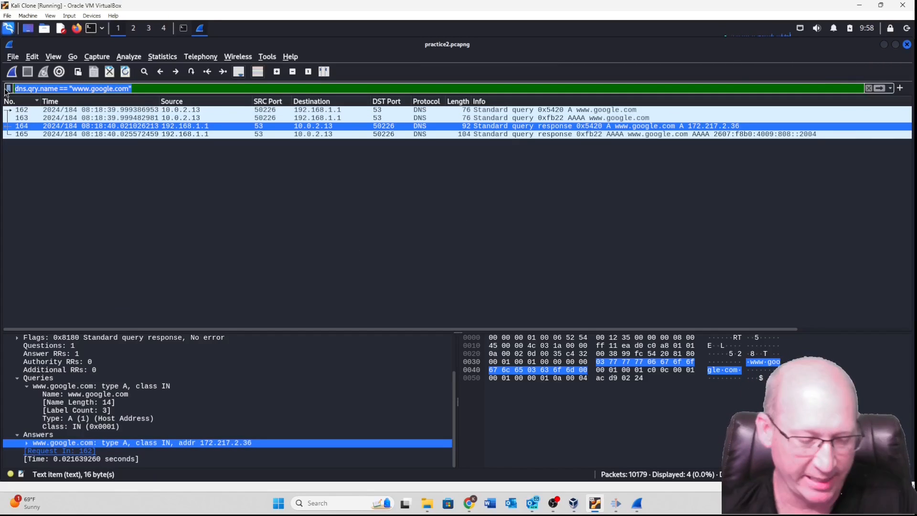
text(udp)
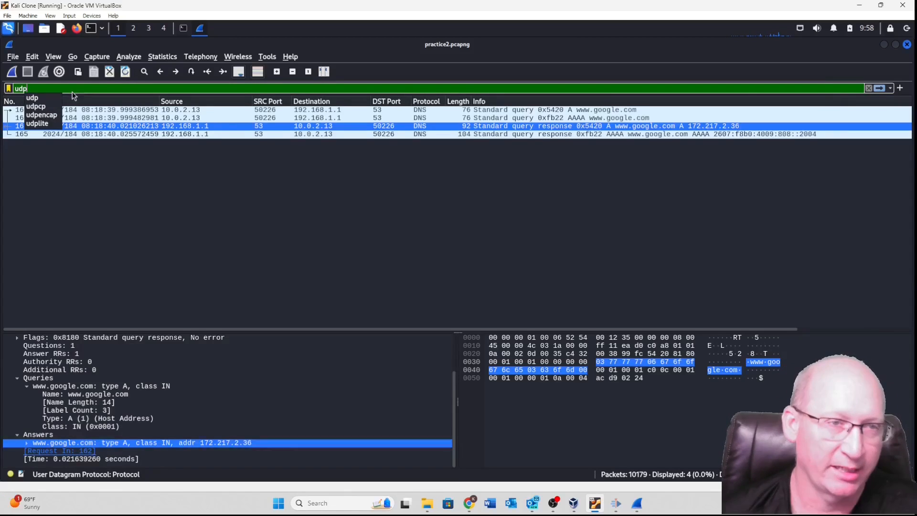
key(Return)
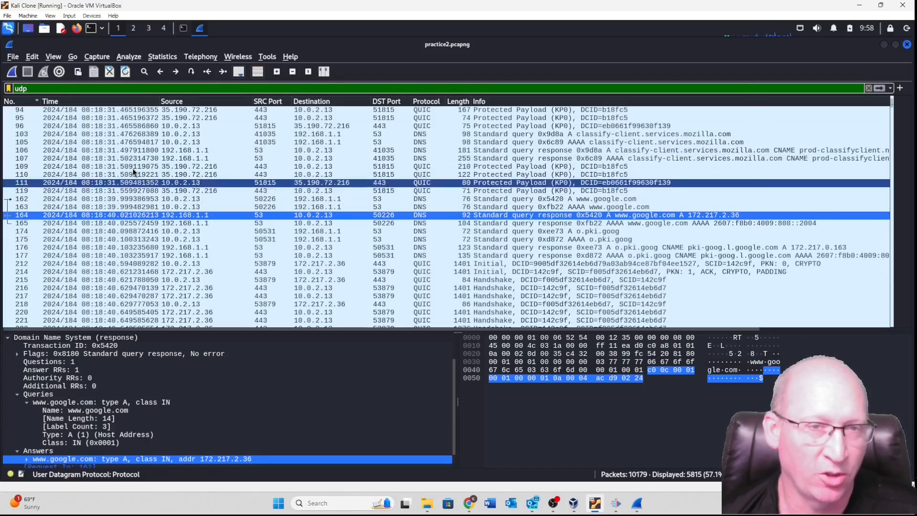
scroll(167, 179, up, 5)
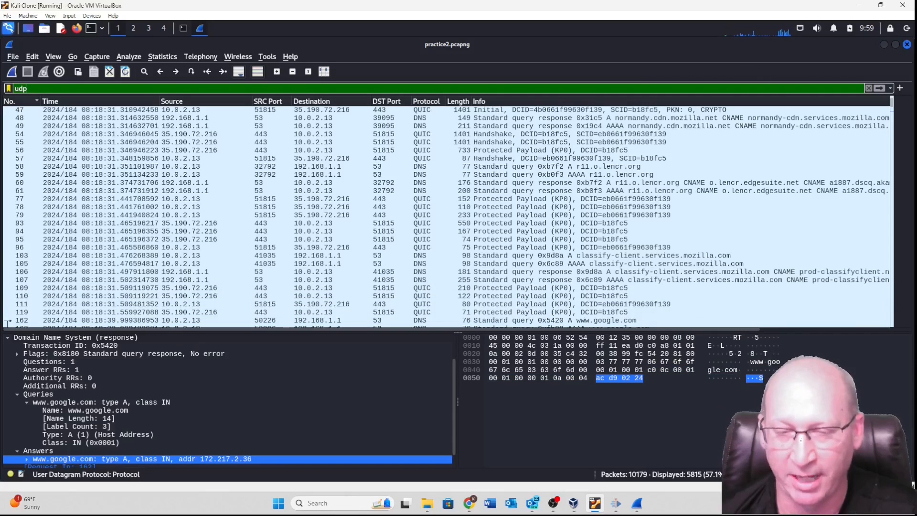
Step: Replace the display filter with tcp
drag(30, 87, 14, 92)
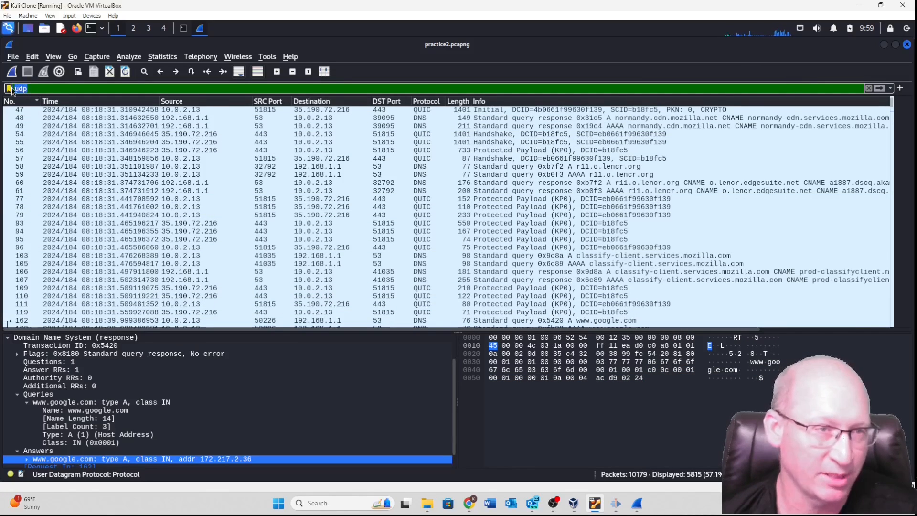
text(tcp)
key(Return)
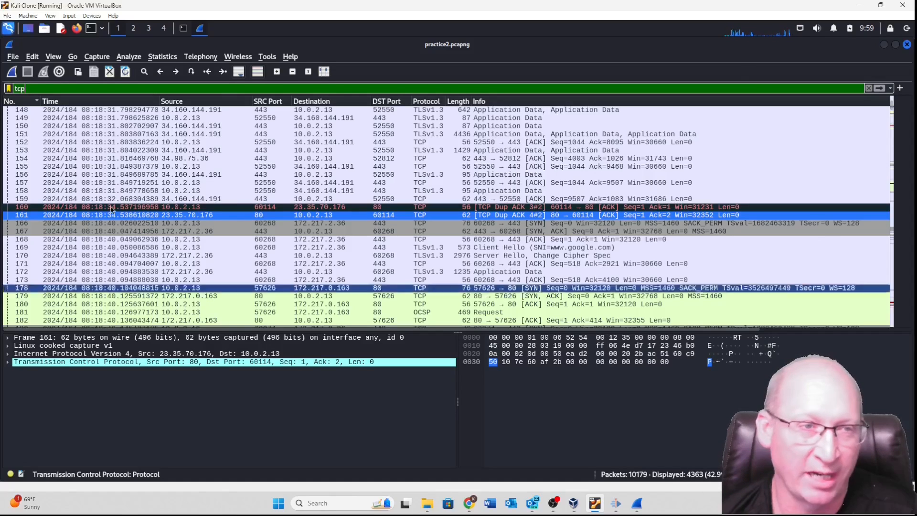
Step: Switch the display filter back to udp
drag(35, 89, 7, 90)
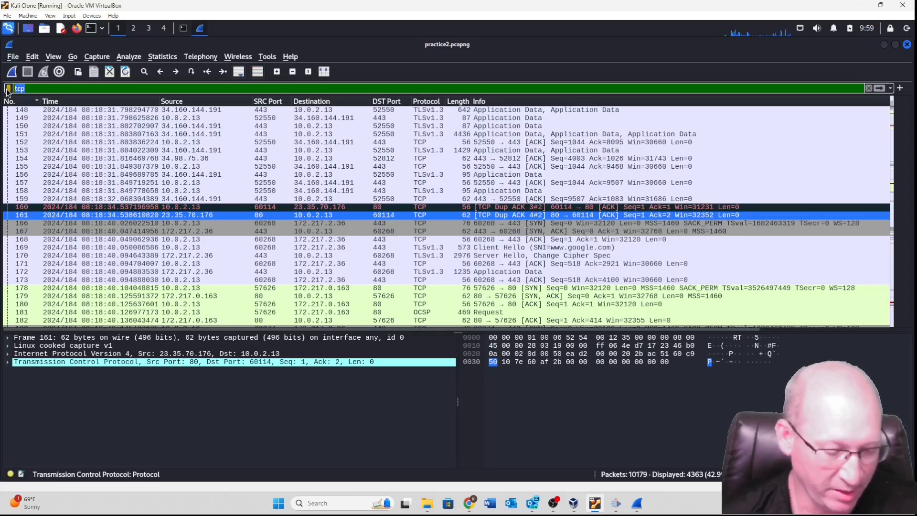
text(udp)
key(Return)
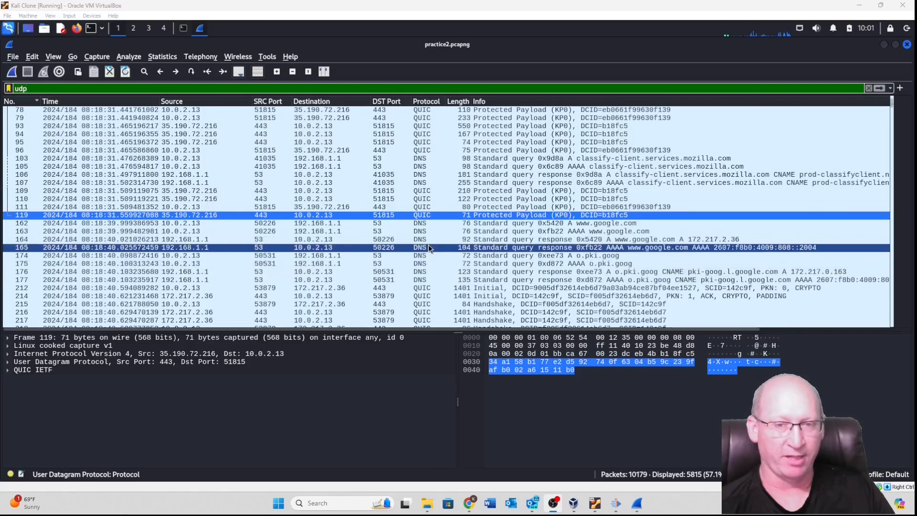
Step: Select DNS query packet 163, collapse its Domain Name System section and expand its User Datagram Protocol section
click(428, 233)
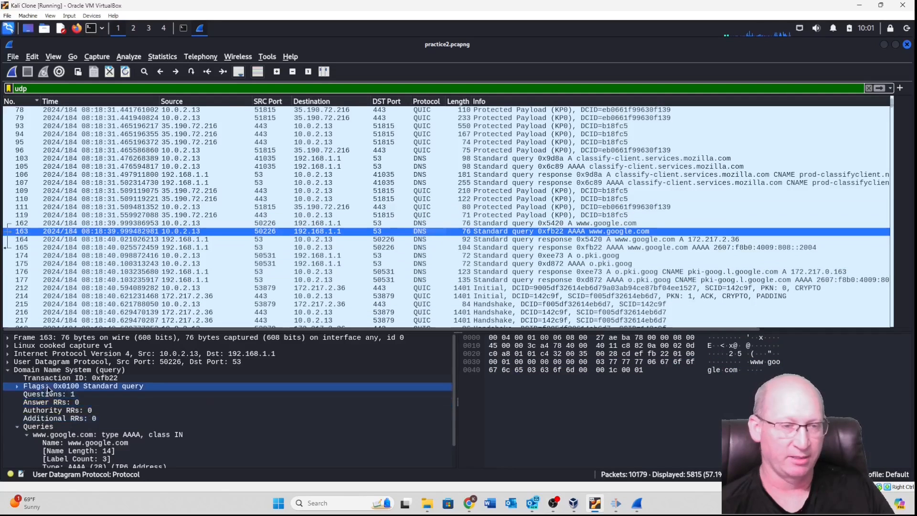
click(11, 372)
click(8, 371)
click(11, 364)
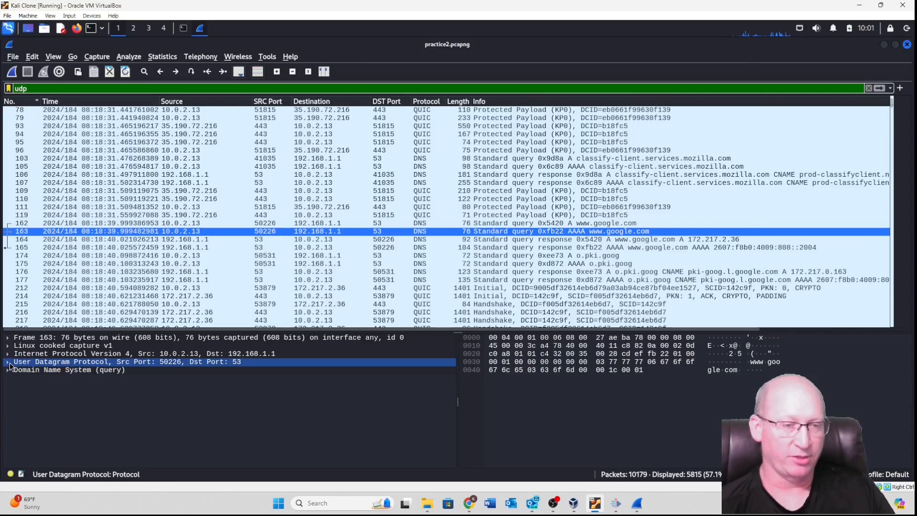
click(8, 363)
Step: Examine the source port, destination port, length, checksum and checksum status fields in packet 163's UDP header
click(147, 370)
click(154, 387)
click(191, 396)
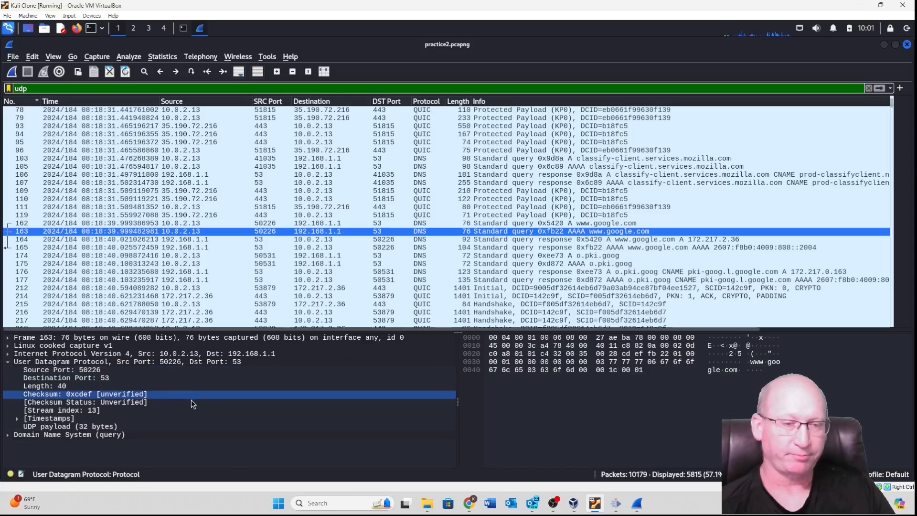
click(67, 403)
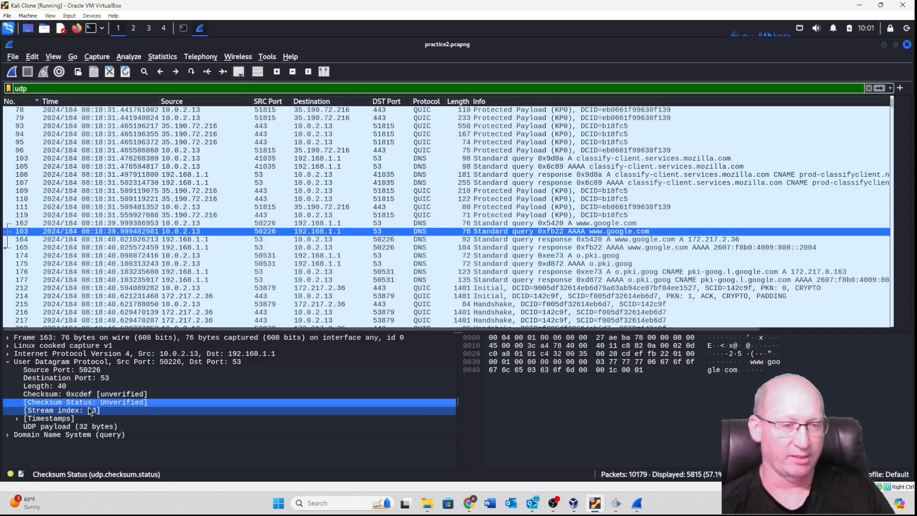
click(49, 387)
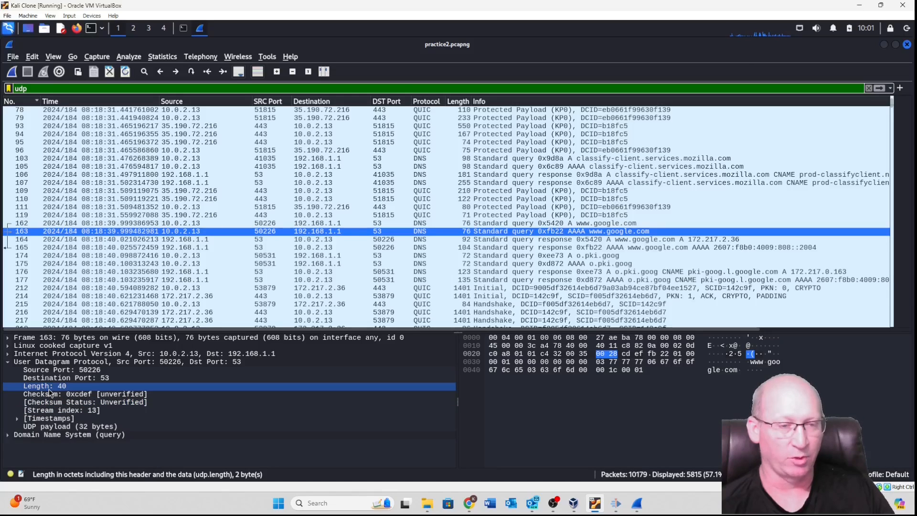
click(105, 378)
click(82, 394)
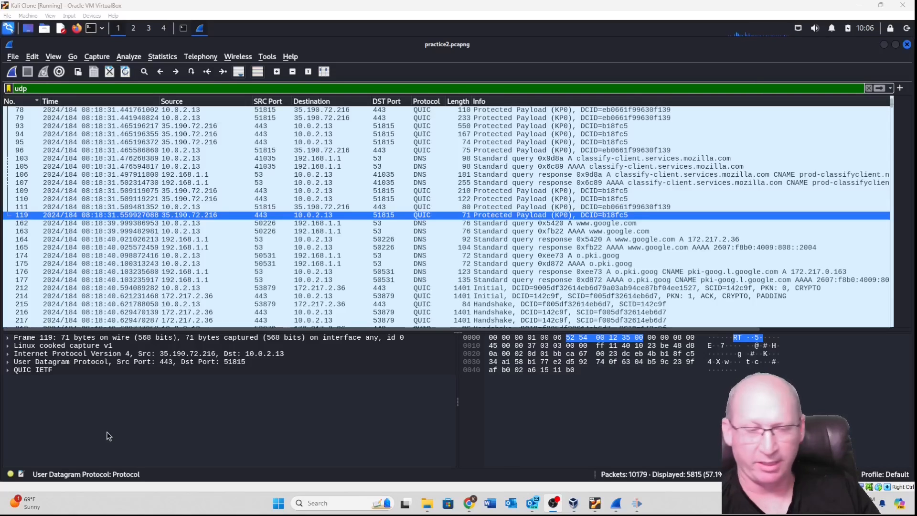
Step: Expand the UDP and Internet Protocol Version 4 headers of QUIC packet 119 and select the IP header's Protocol field
click(53, 363)
click(7, 364)
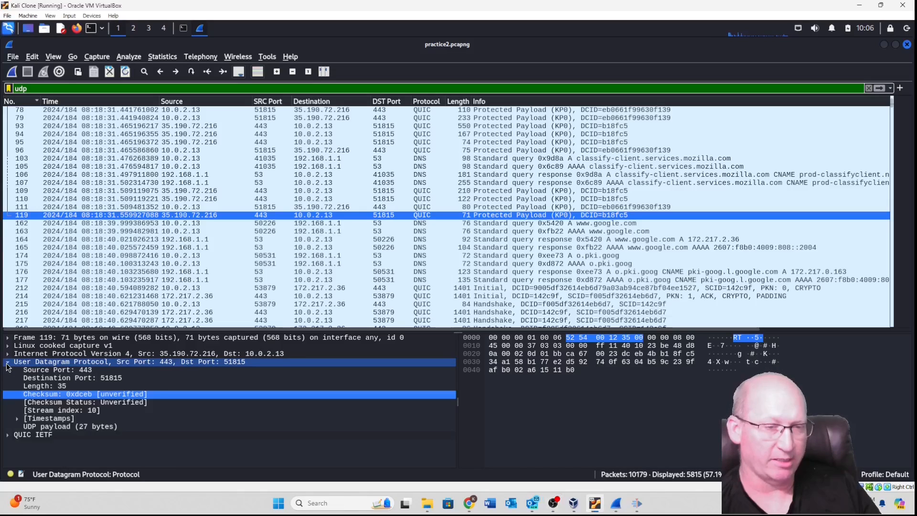
click(77, 377)
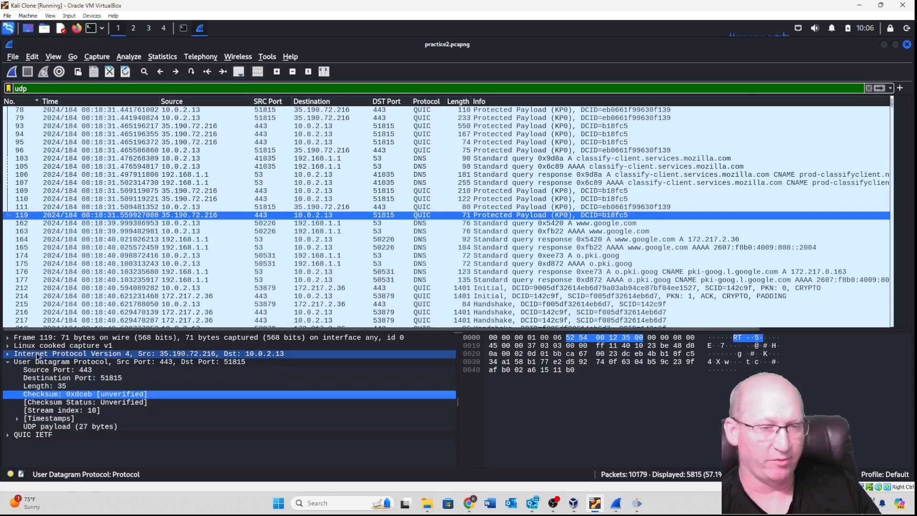
click(7, 356)
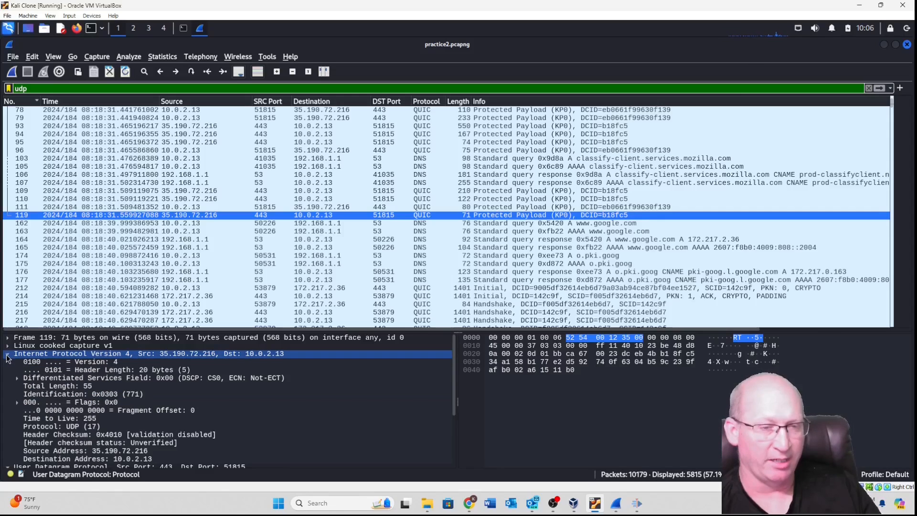
click(32, 428)
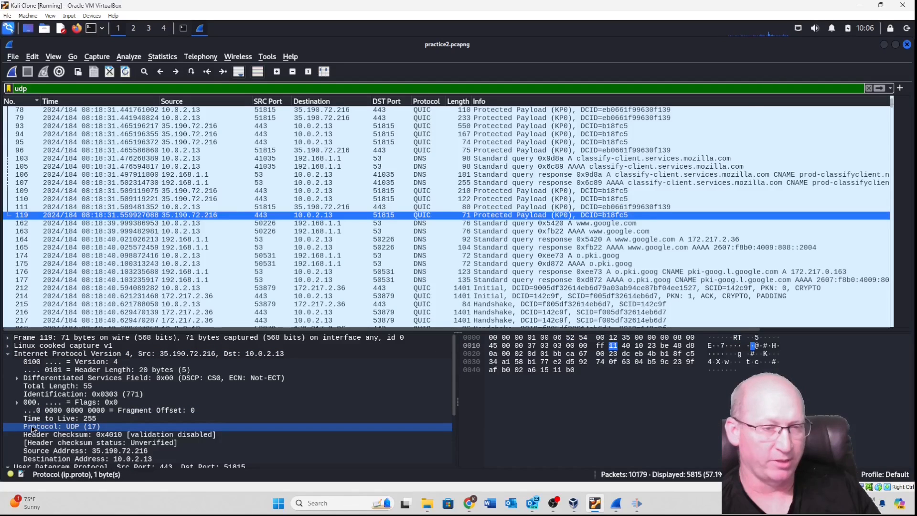